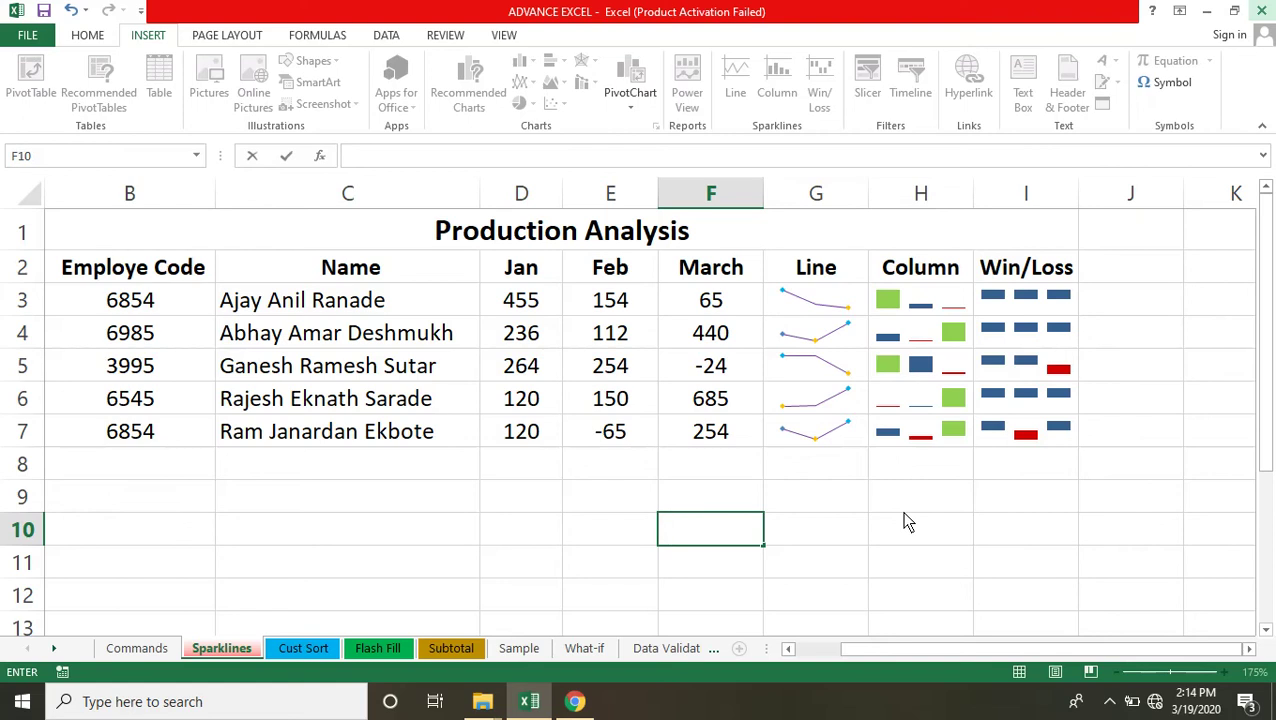
Select empty cell F10, then switch to the Marathi Computer Shikshan YouTube channel in Chrome.
click(846, 494)
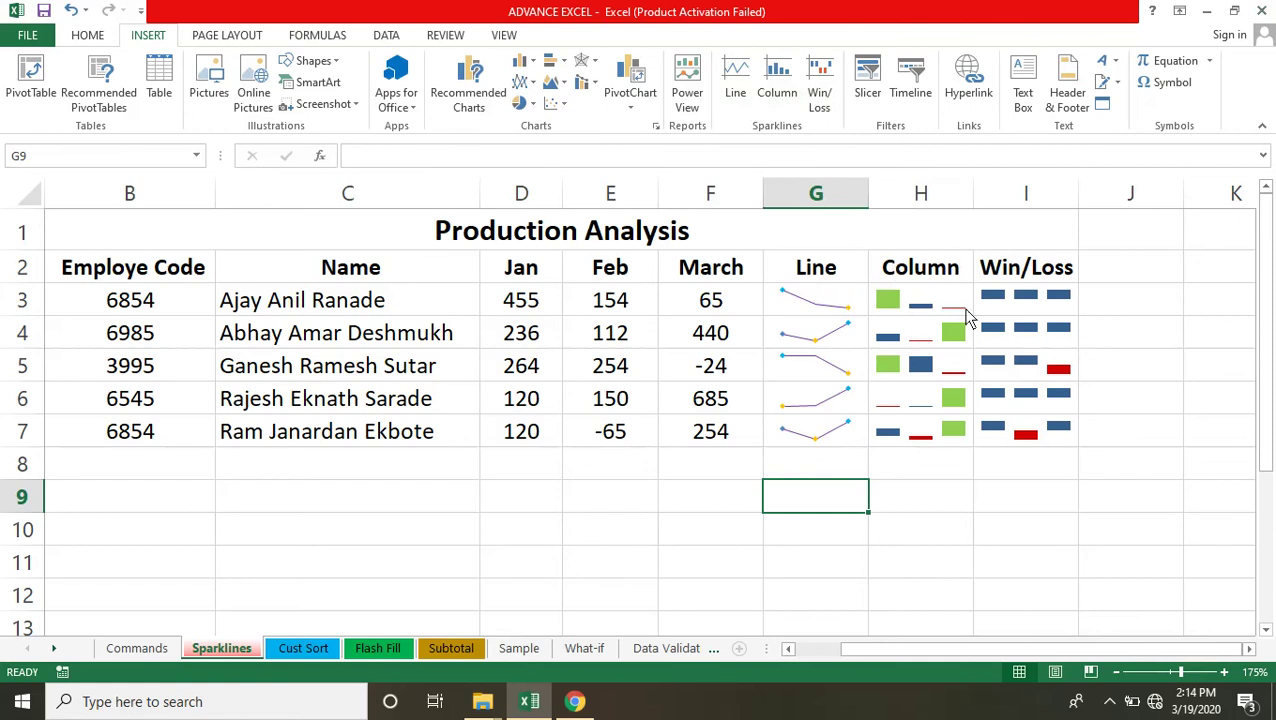
click(683, 526)
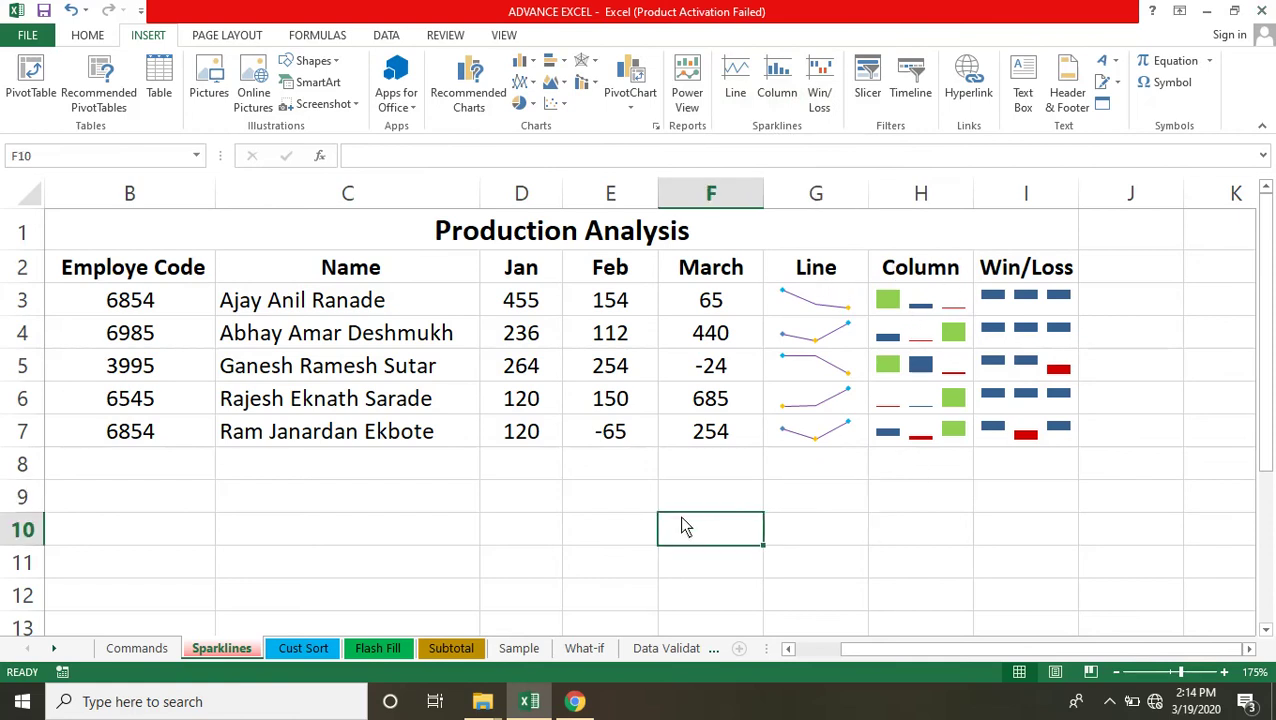
click(575, 701)
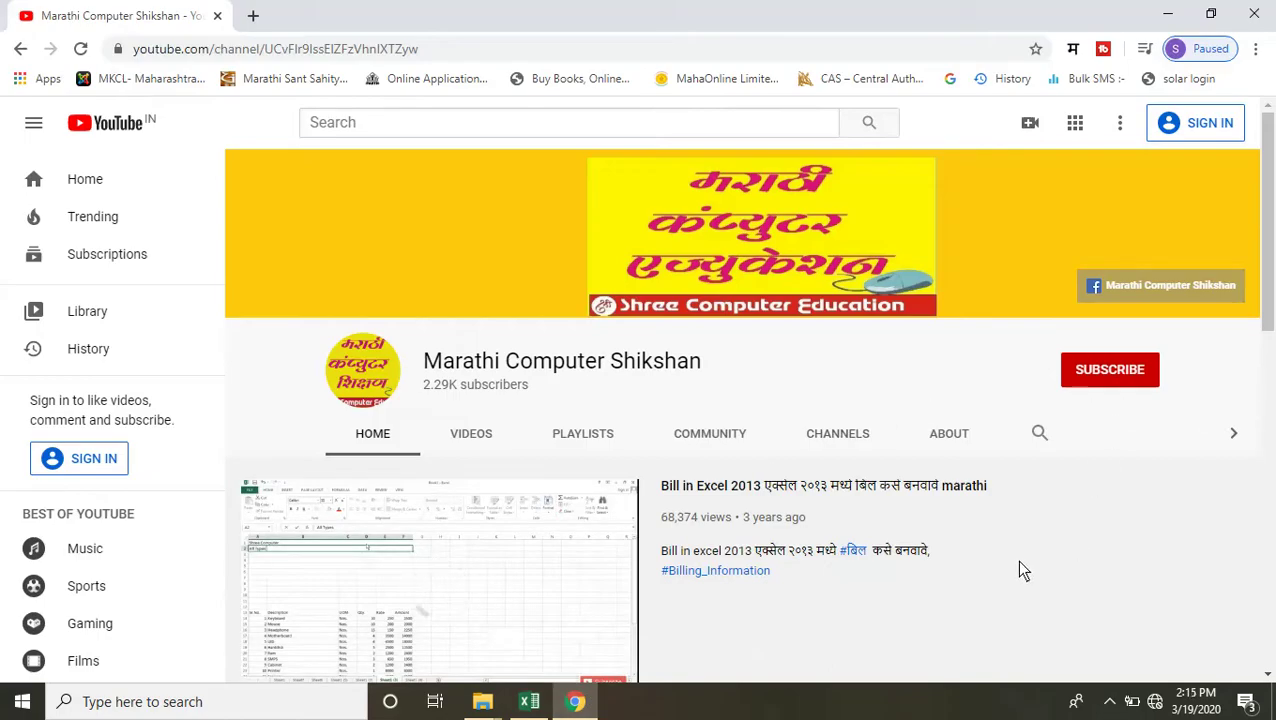
Switch back from YouTube to the Excel workbook with the Production Analysis sheet.
click(540, 702)
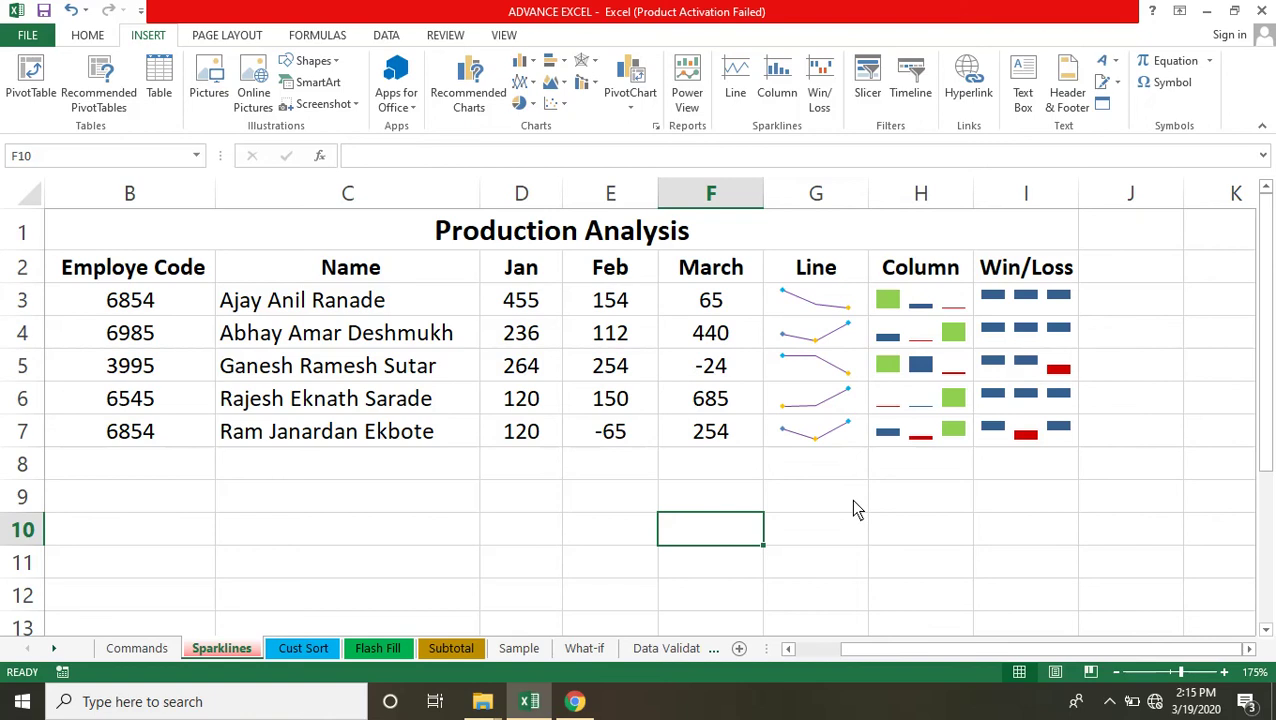
Select G3:I7 and use Clear All to remove every Line, Column and Win/Loss sparkline.
click(840, 314)
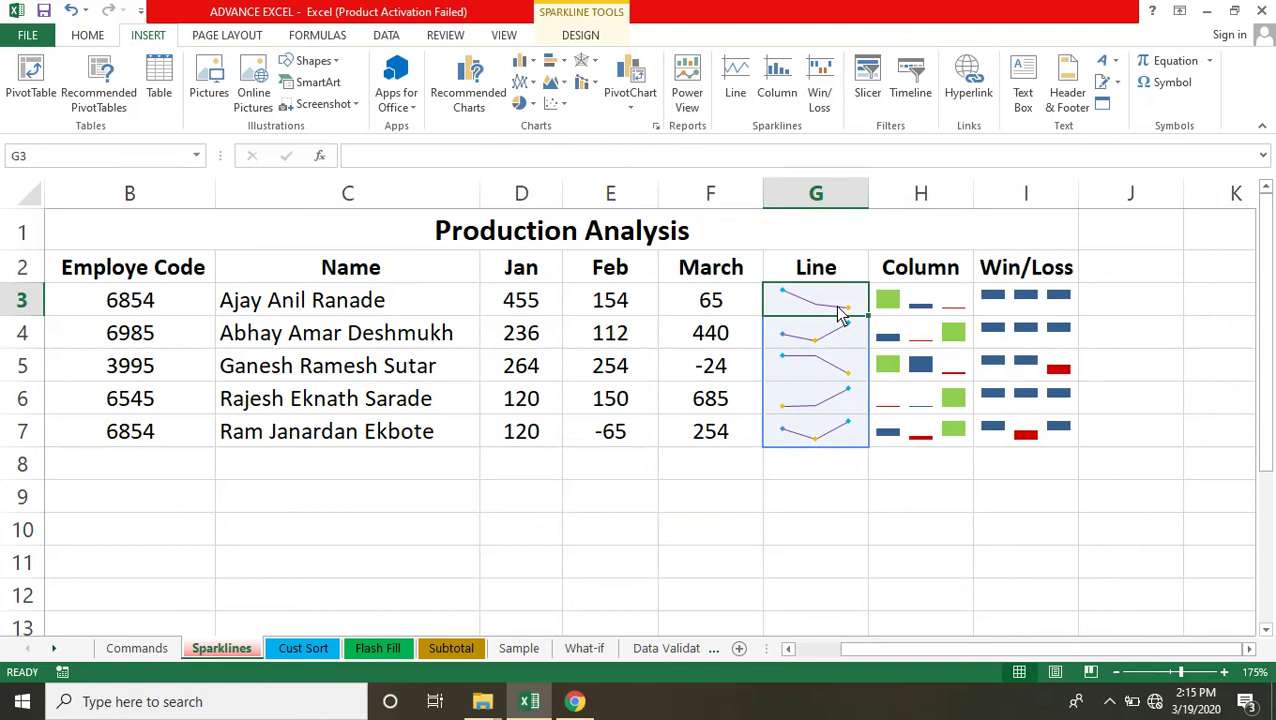
key(shift+Down)
key(shift+Down)
key(shift+Down)
key(shift+Down)
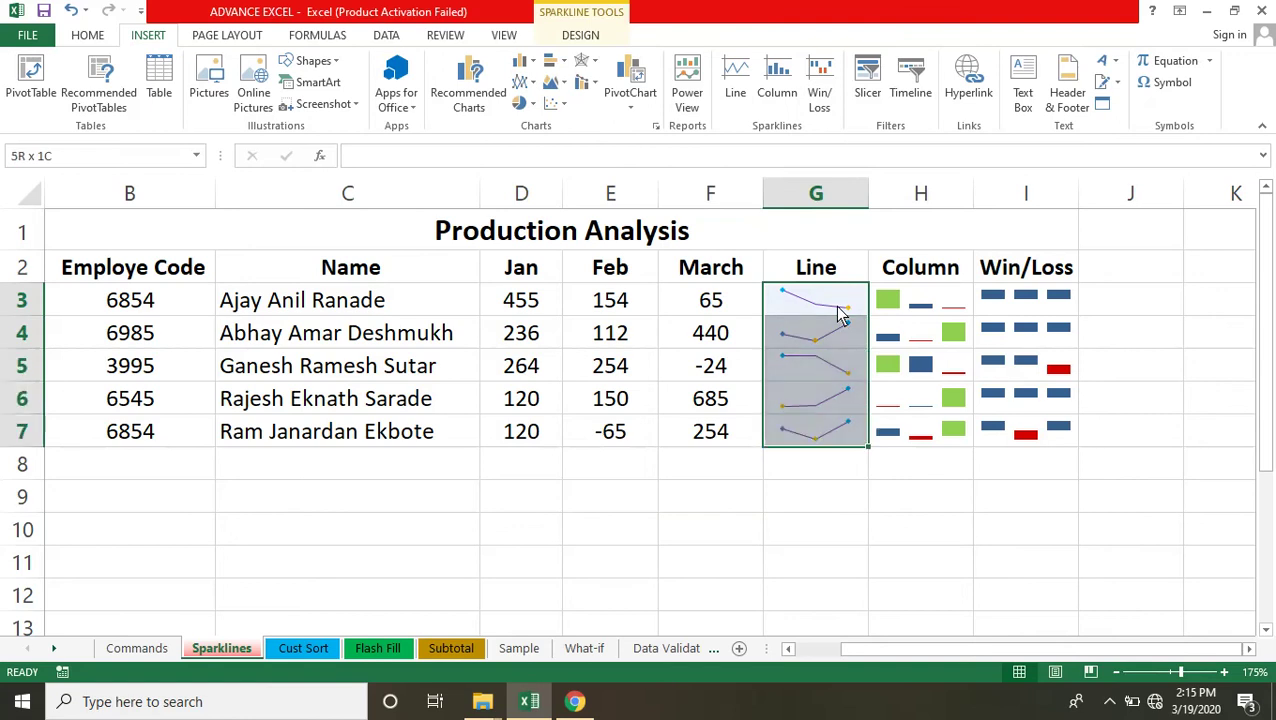
key(shift+Right)
key(shift+Right)
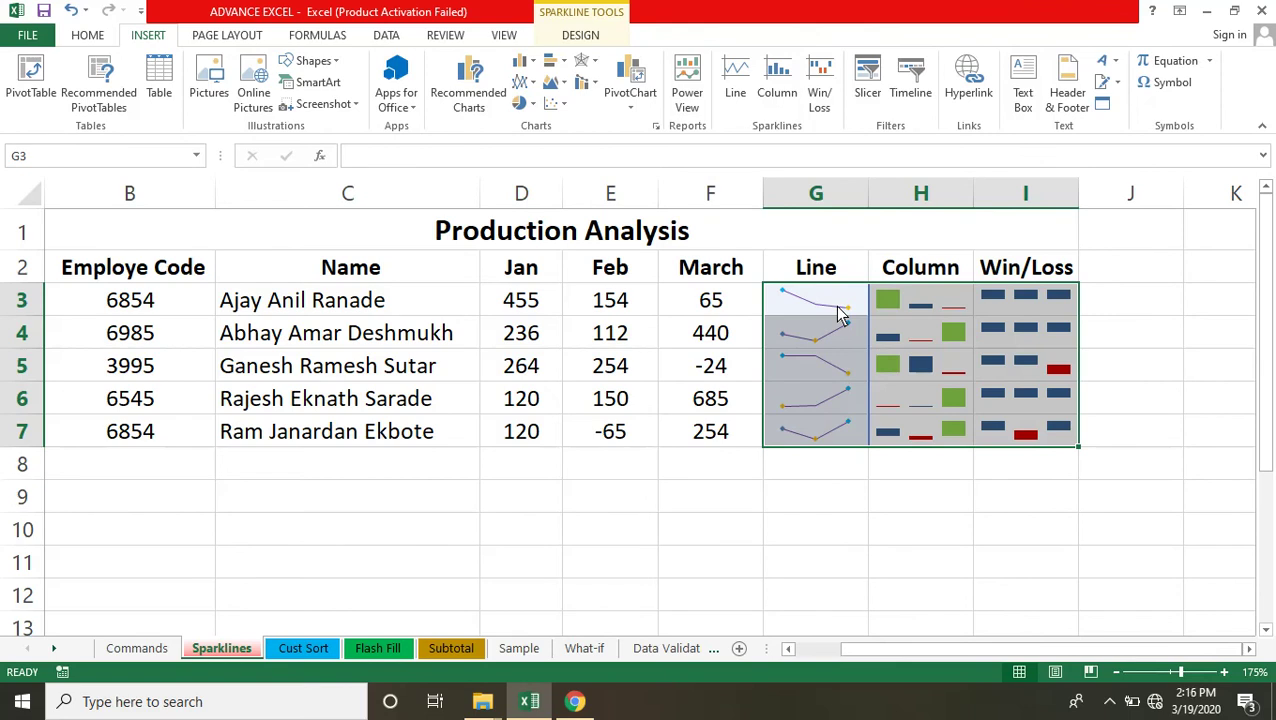
click(598, 38)
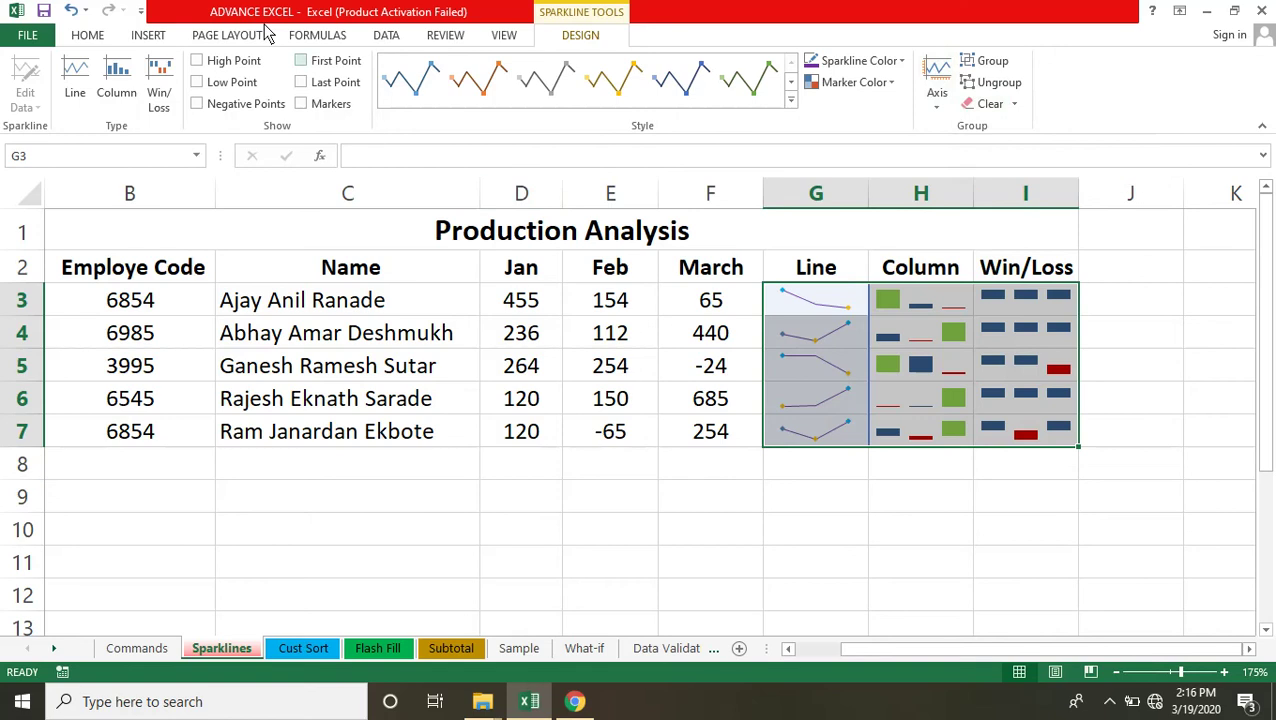
click(76, 38)
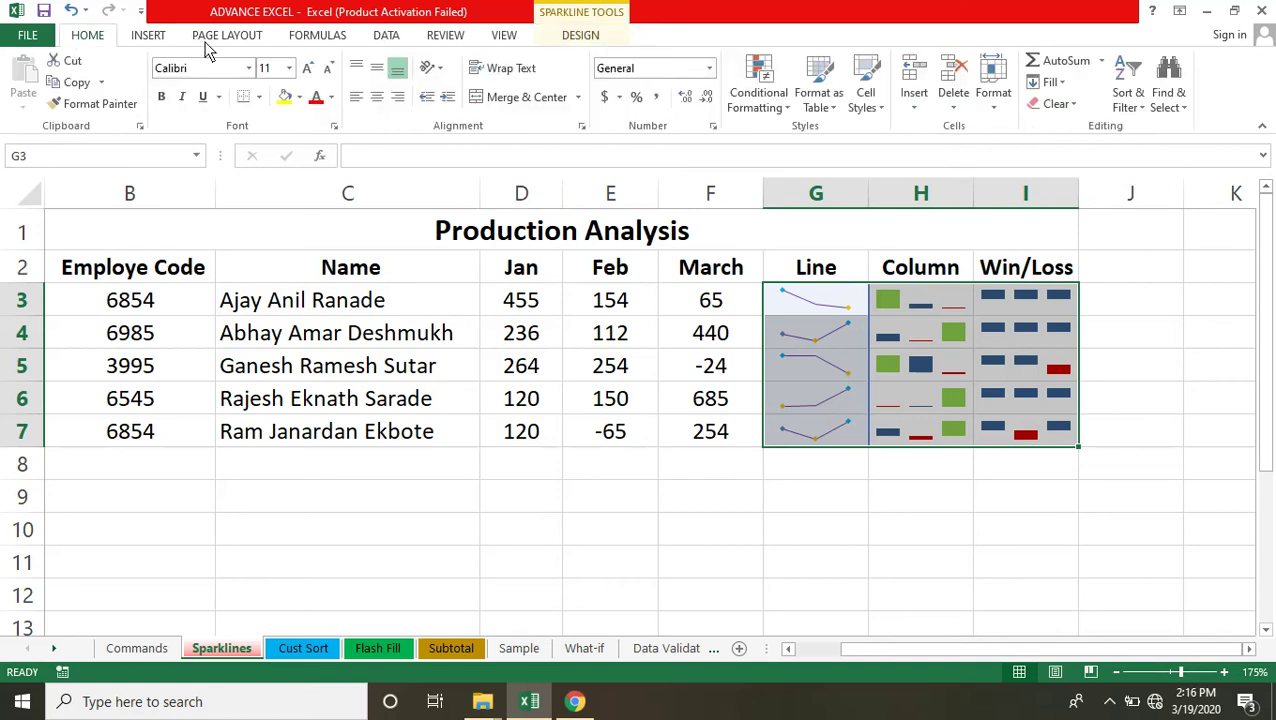
click(1056, 104)
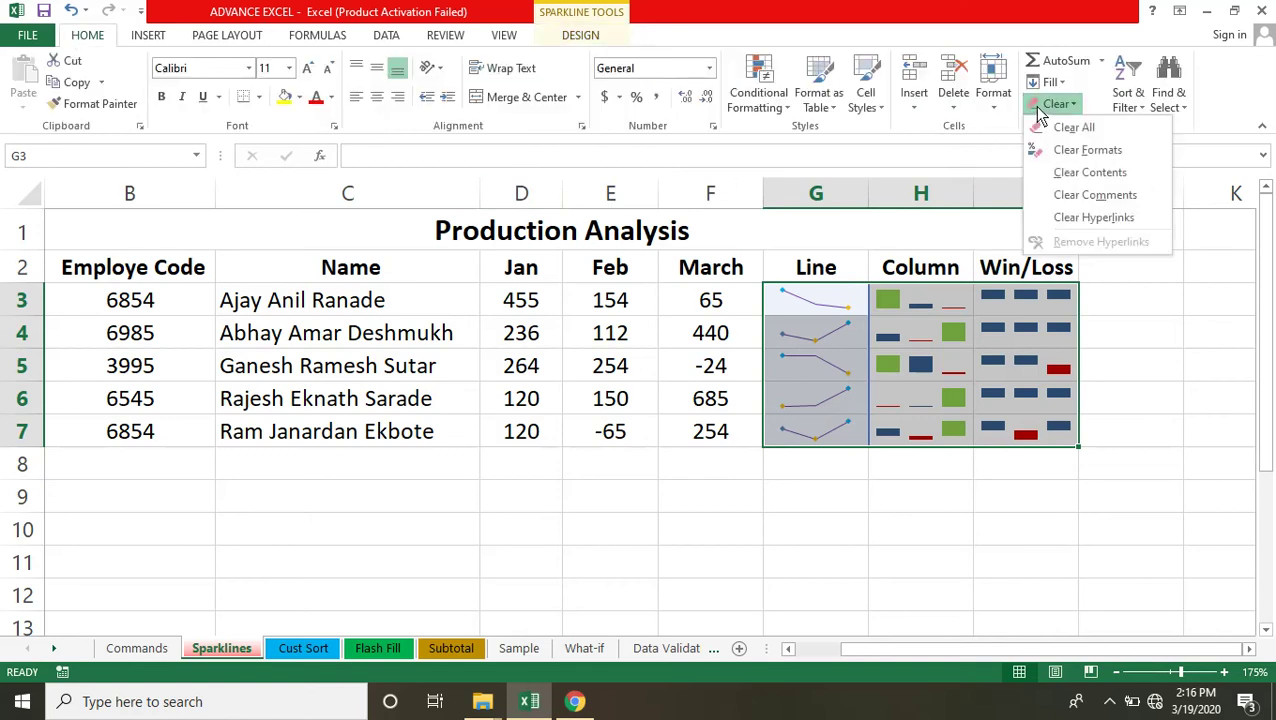
click(1072, 128)
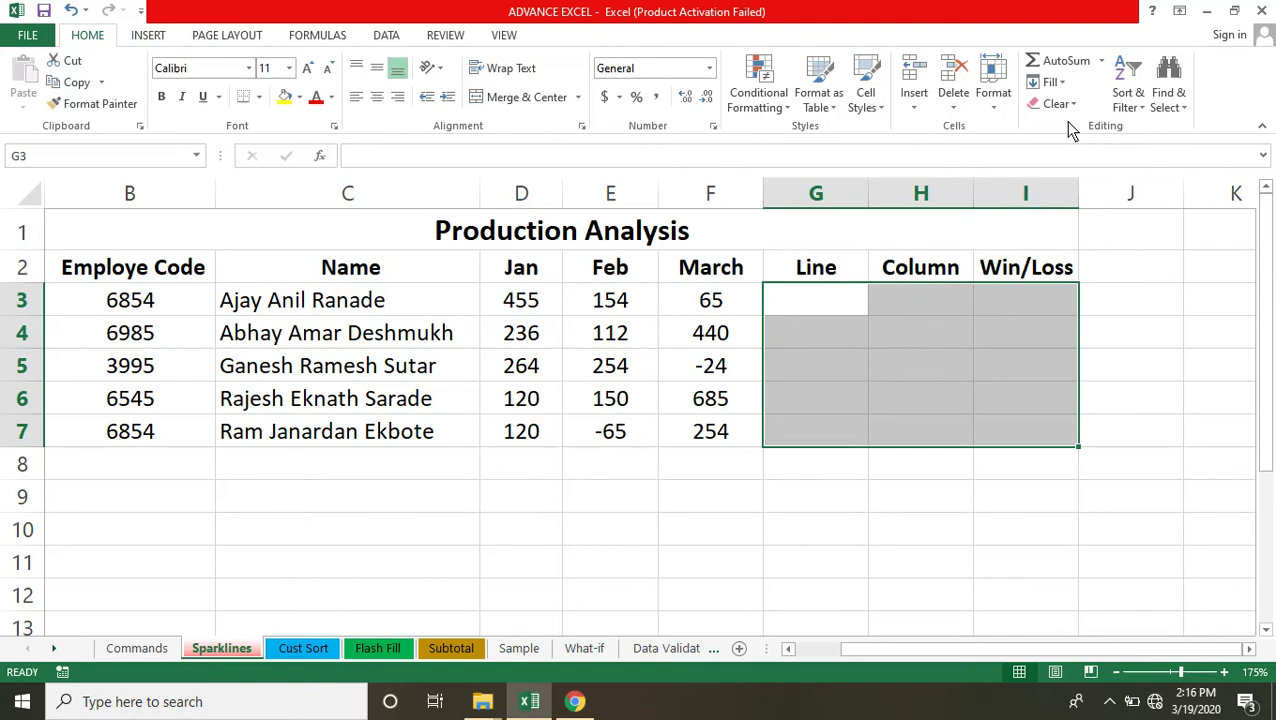
click(862, 470)
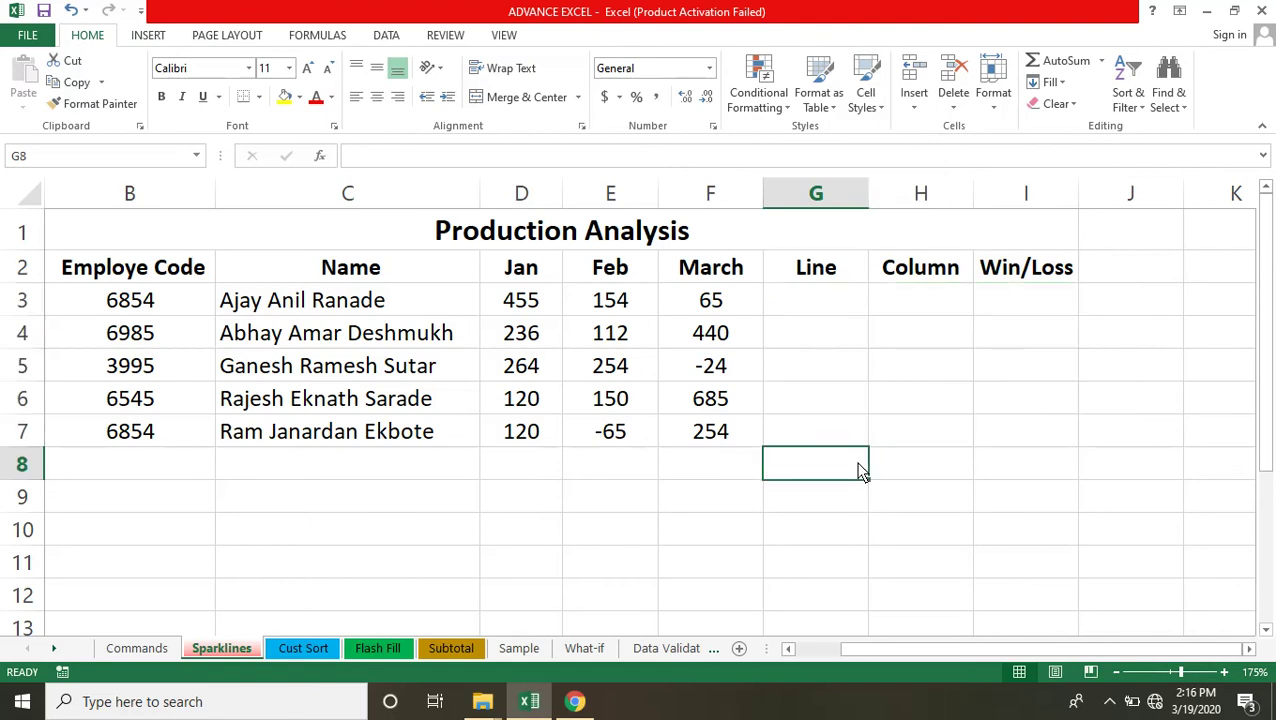
Insert a line sparkline in G3 using the data range D3:F3.
click(828, 305)
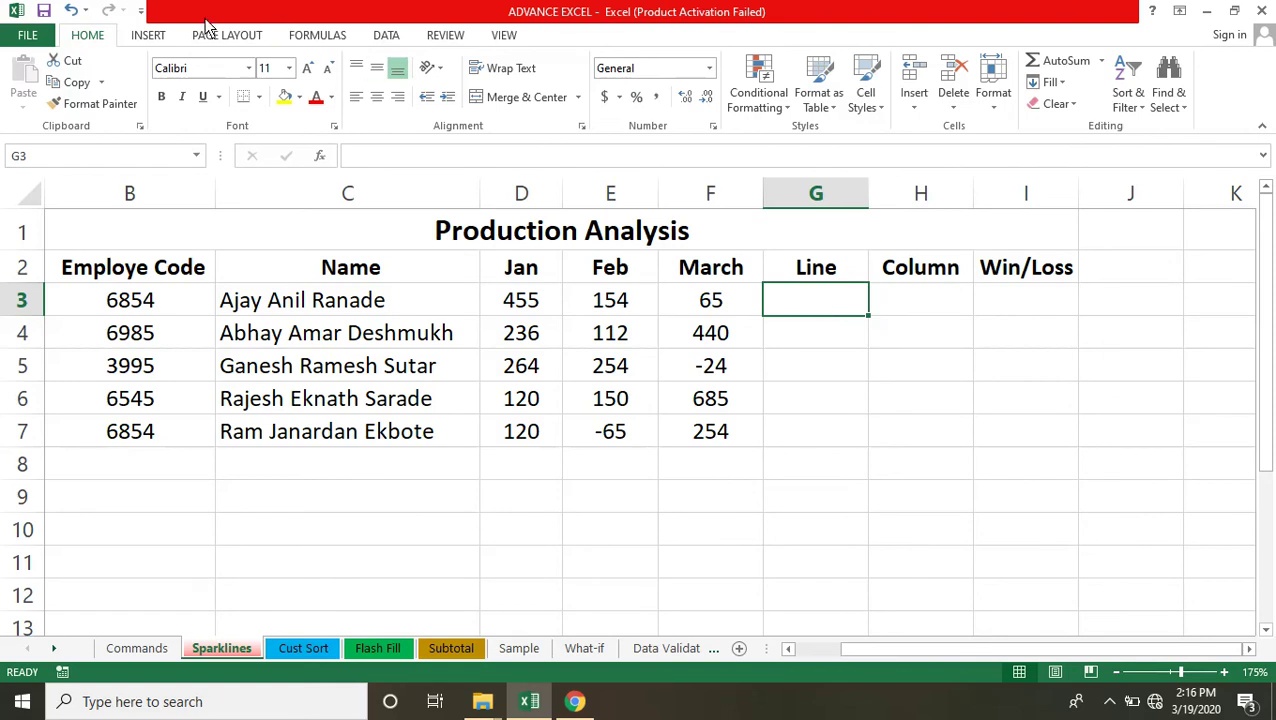
click(148, 35)
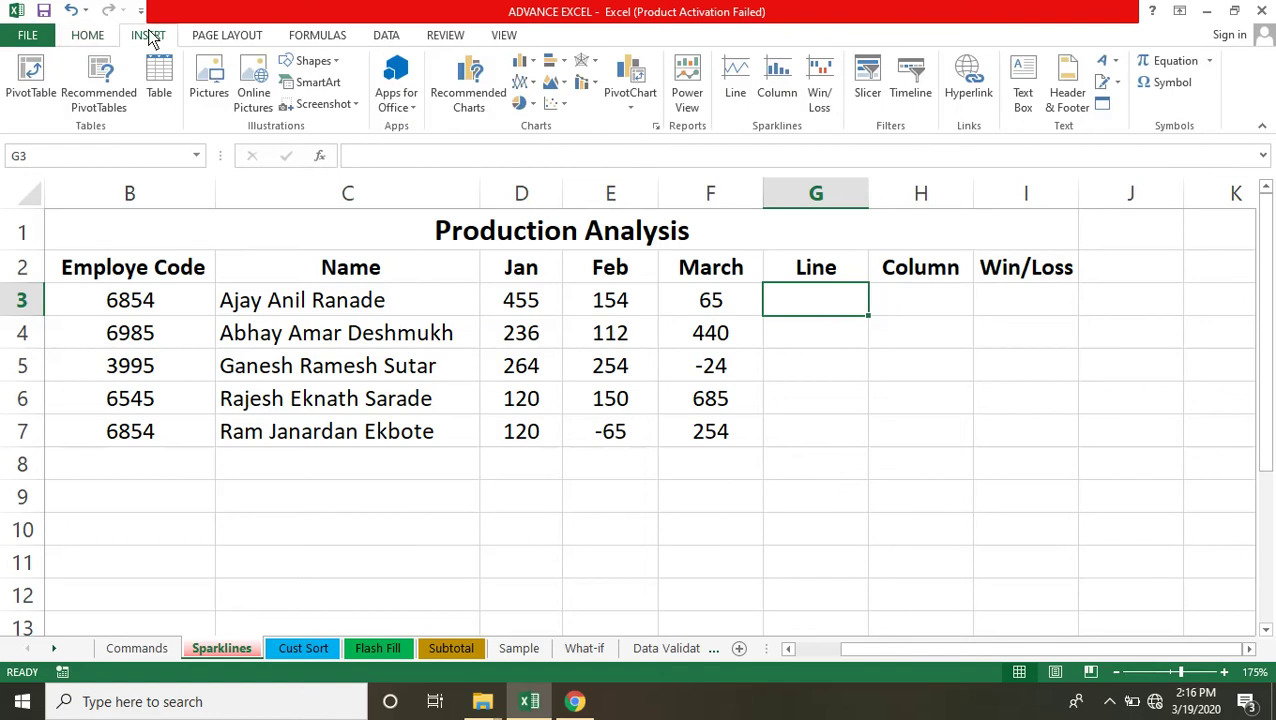
click(735, 95)
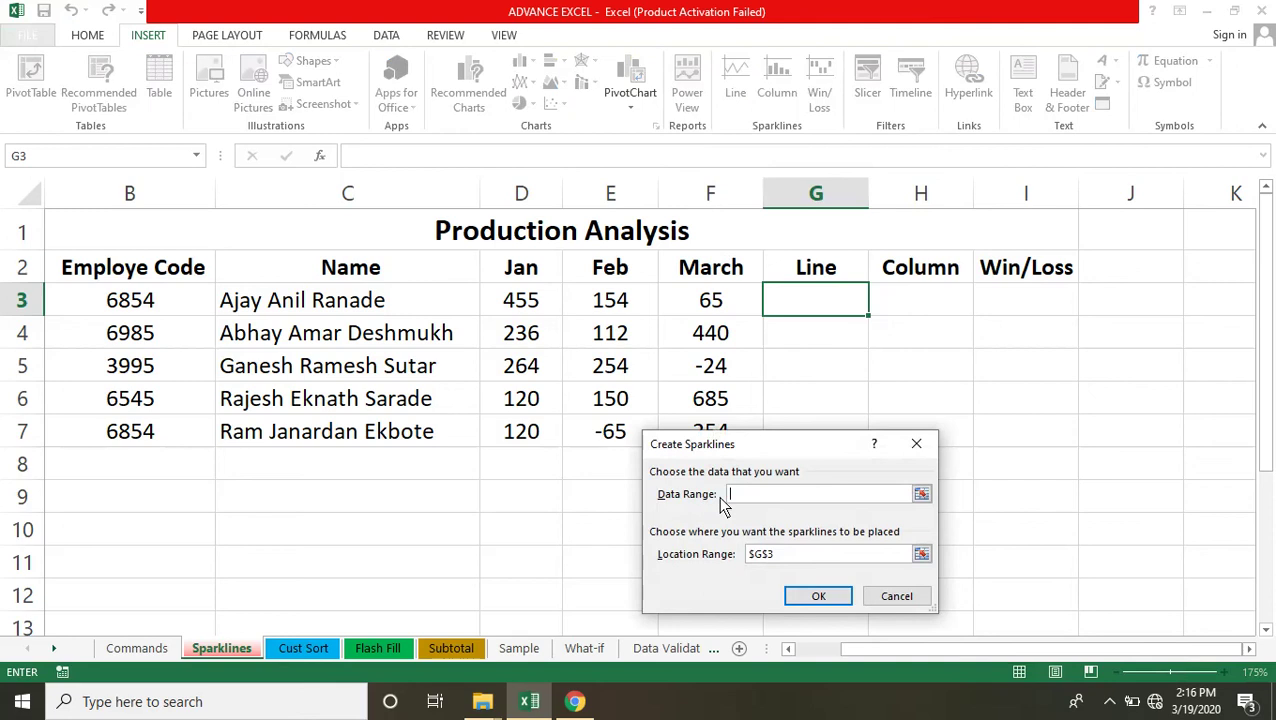
click(921, 495)
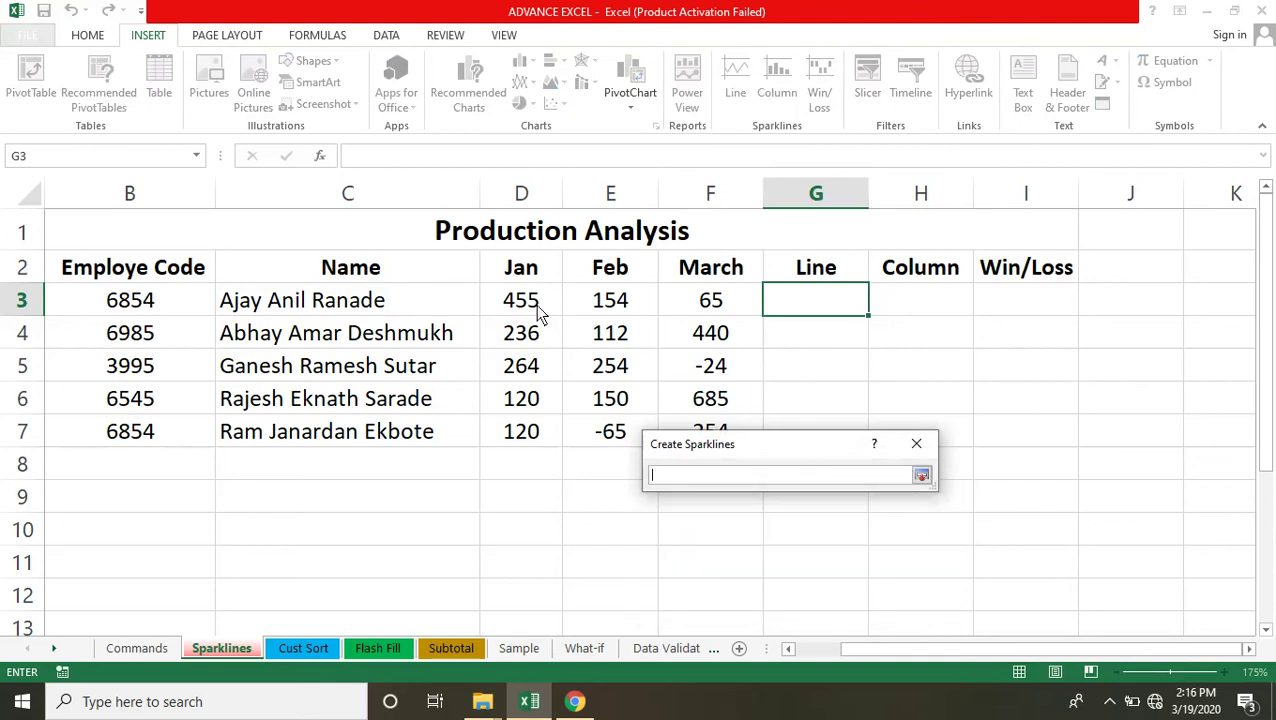
drag(537, 313, 677, 314)
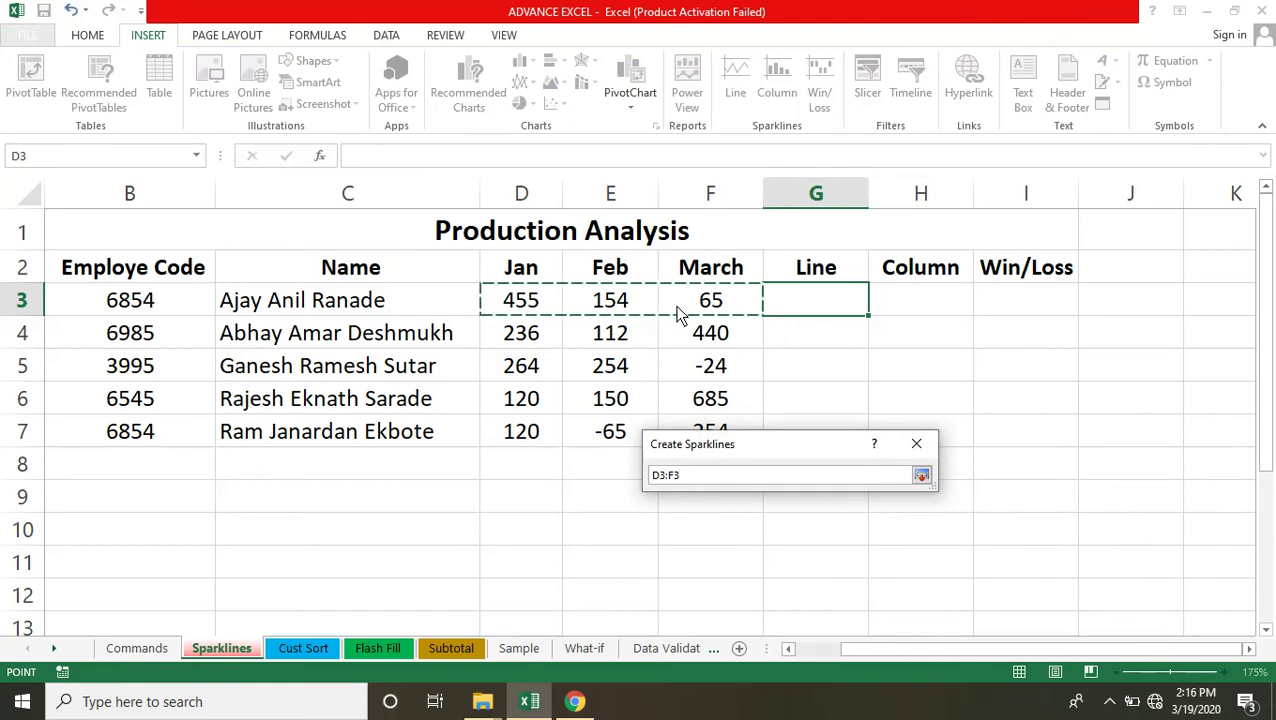
click(921, 475)
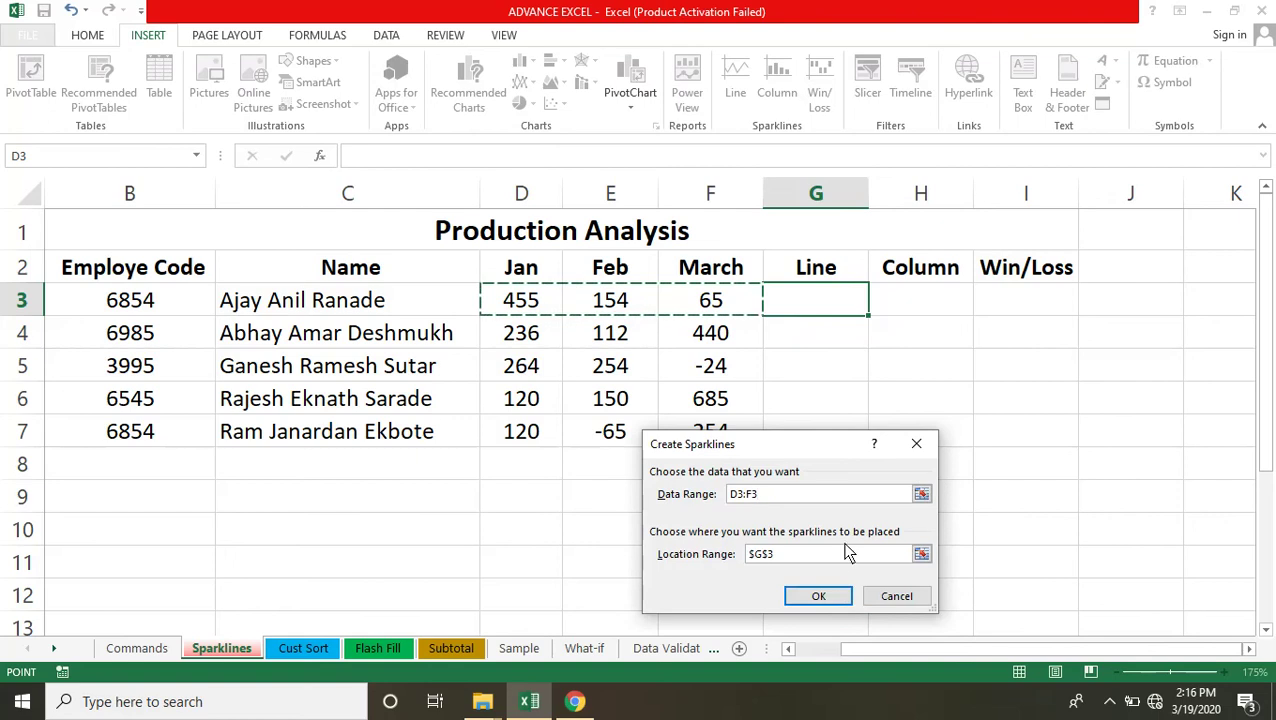
click(818, 596)
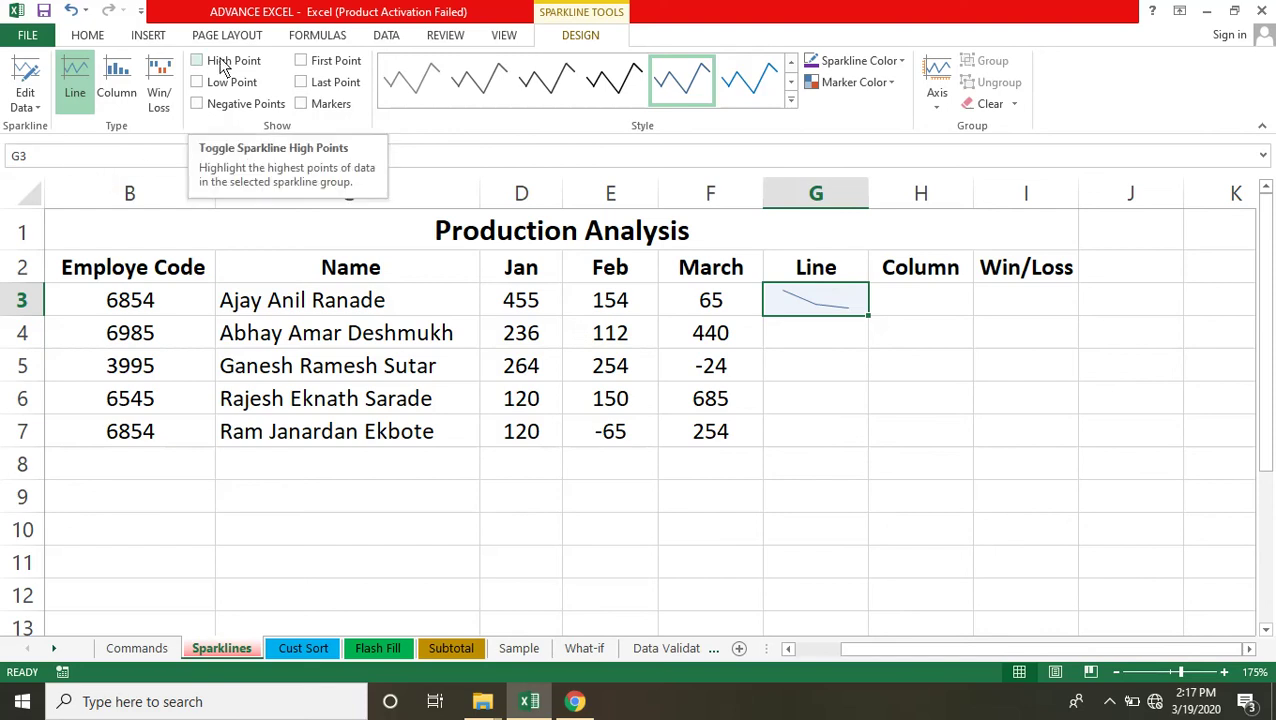
Show High Point and Low Point on the G3 sparkline and apply the red-marker style.
click(222, 66)
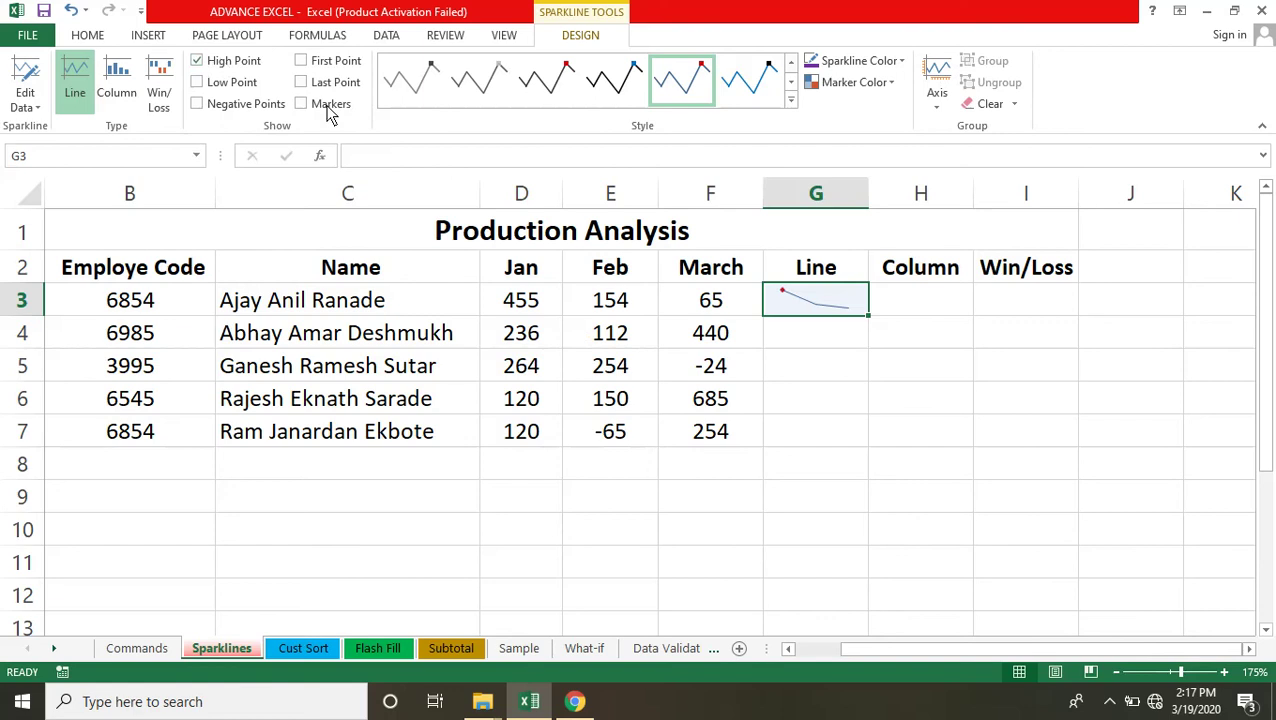
click(246, 89)
click(620, 88)
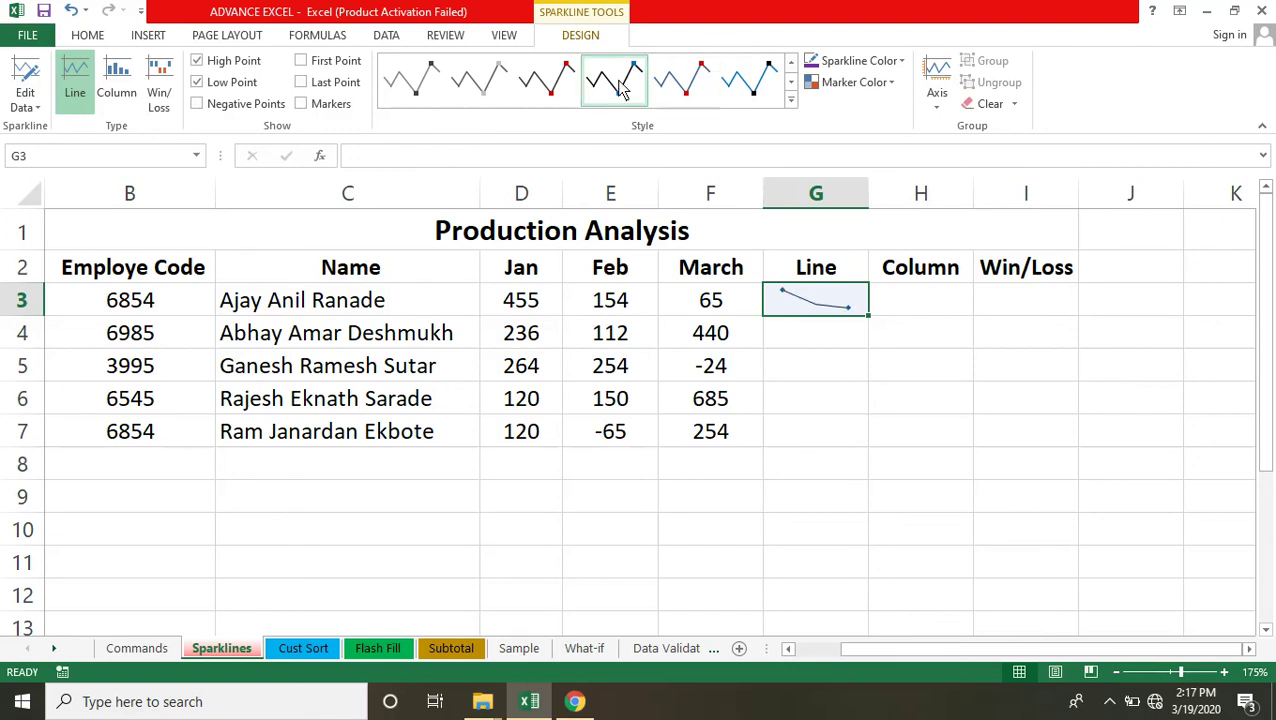
click(688, 85)
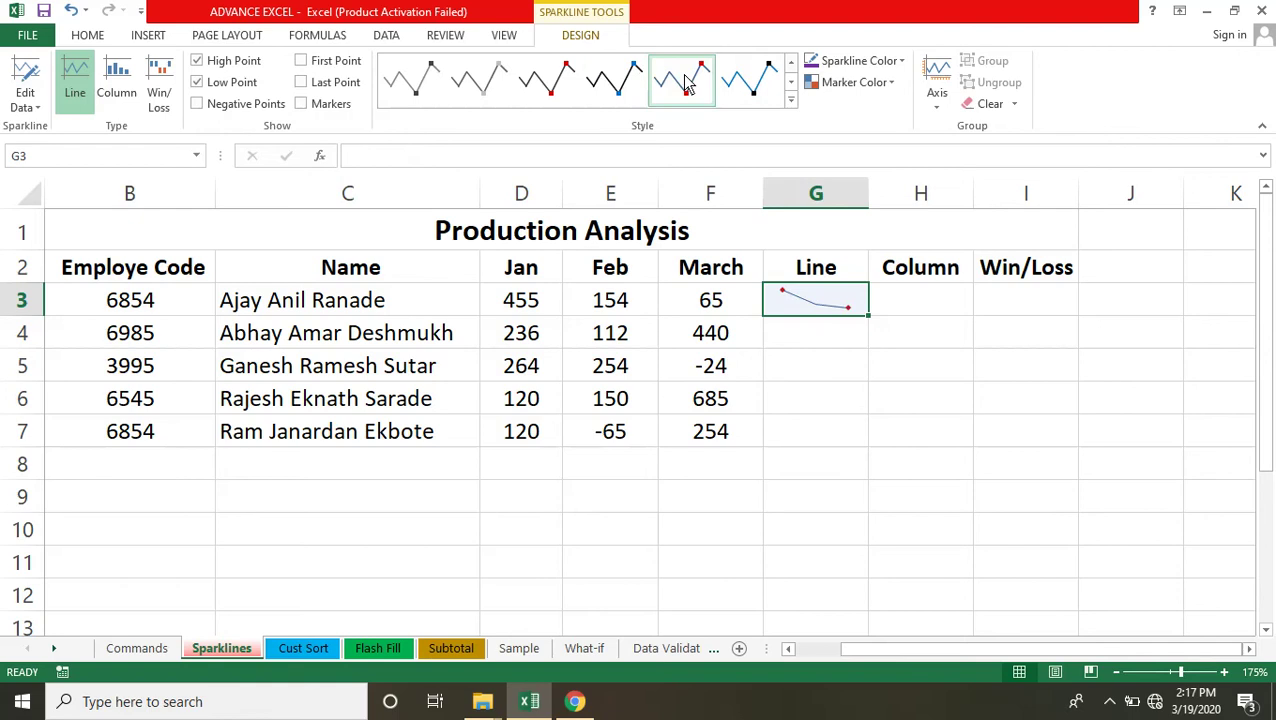
Change the G3 sparkline's line colour to light blue.
click(884, 69)
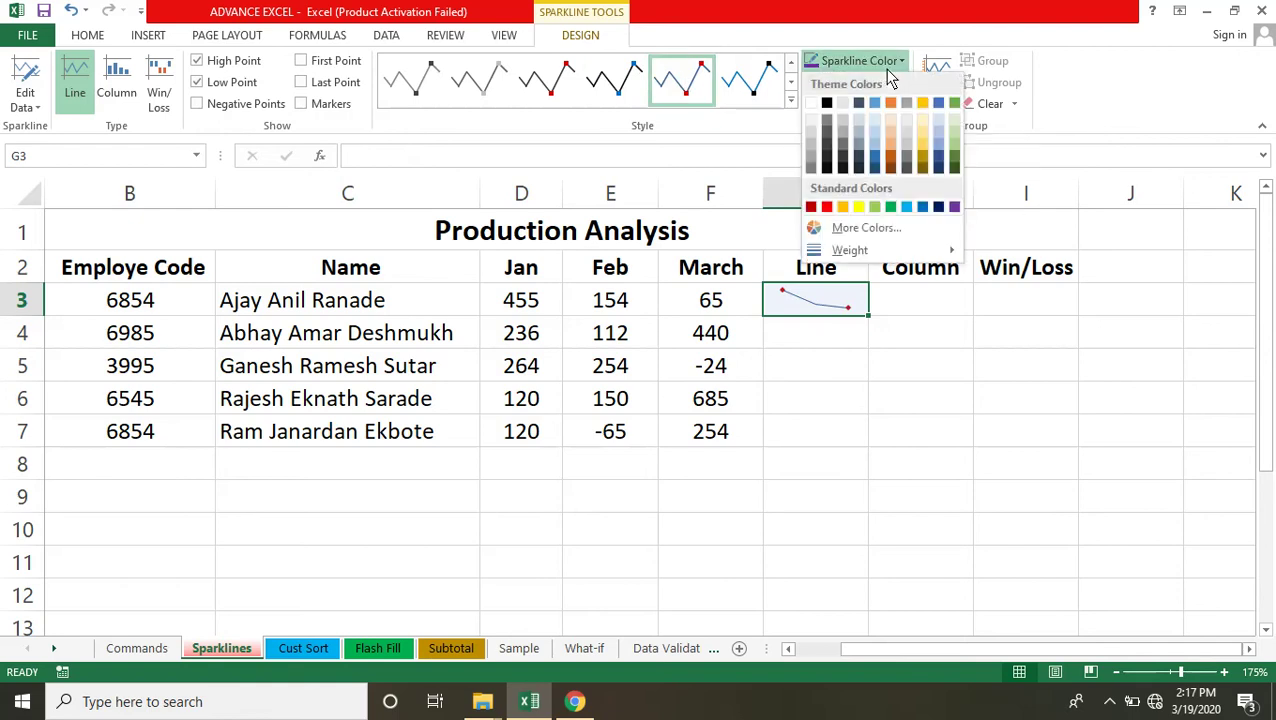
click(875, 205)
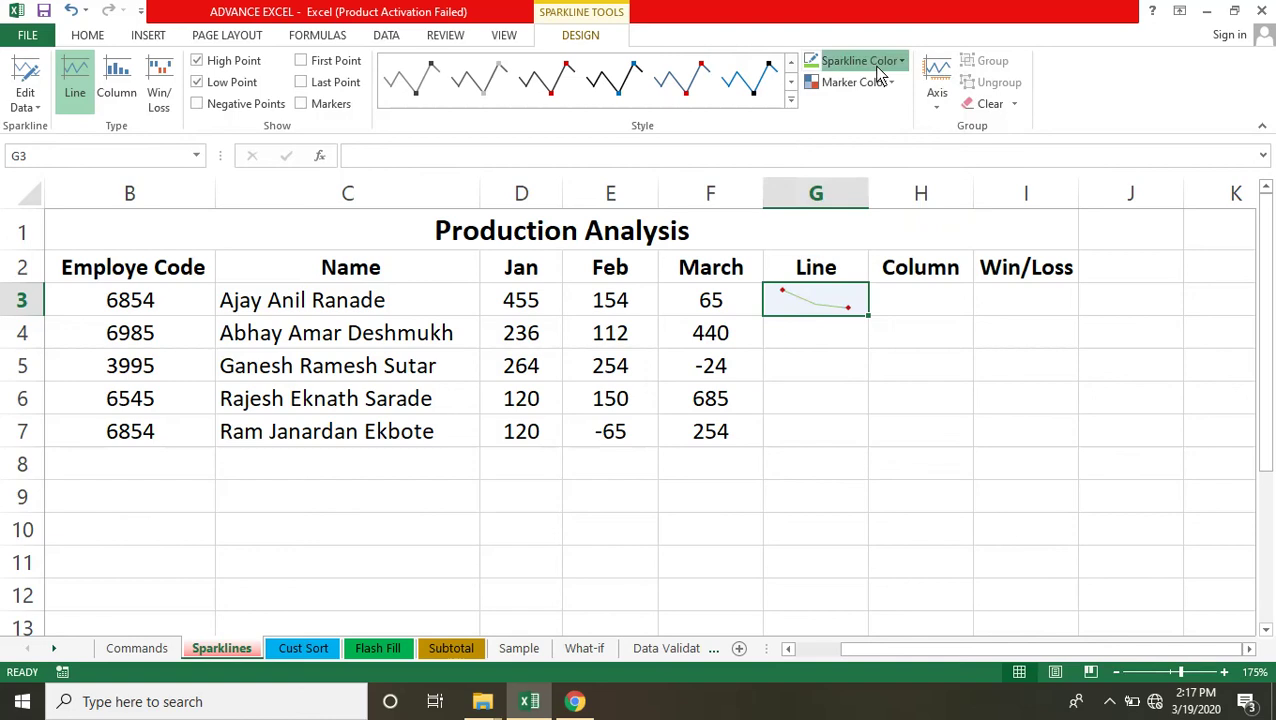
click(878, 70)
click(906, 207)
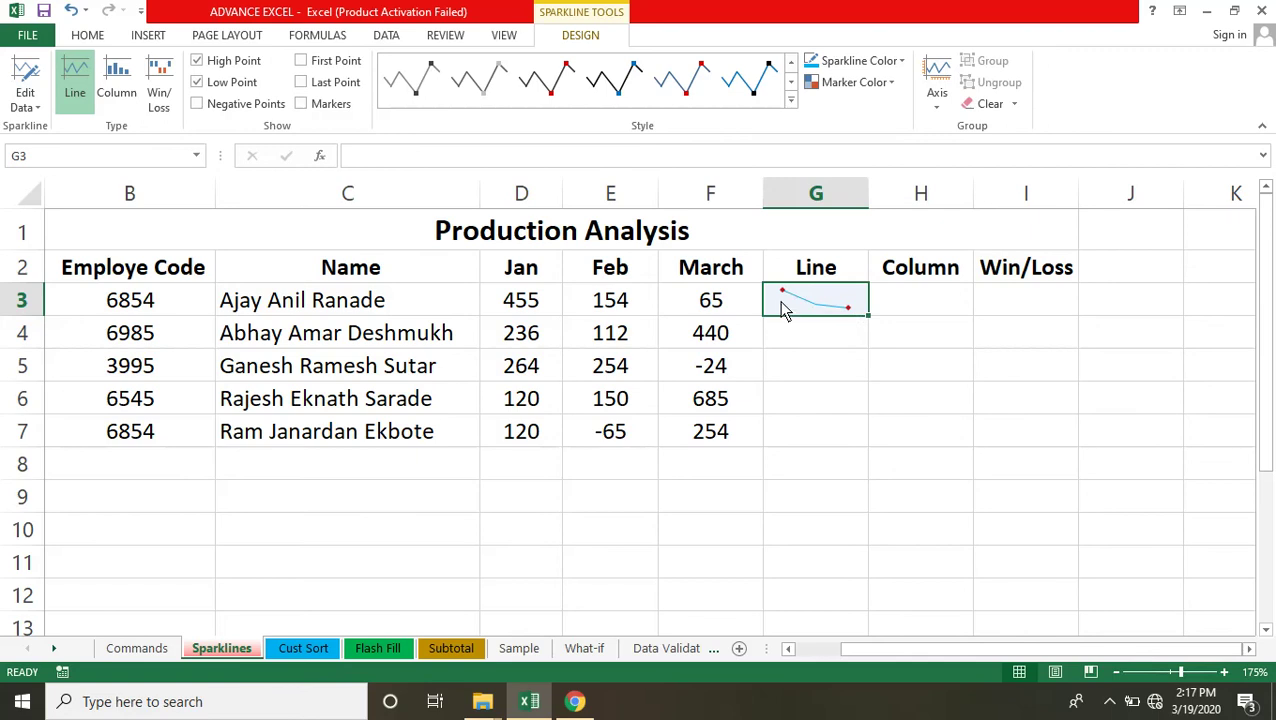
Set the high-point marker colour to green and the low-point marker to yellow.
click(882, 90)
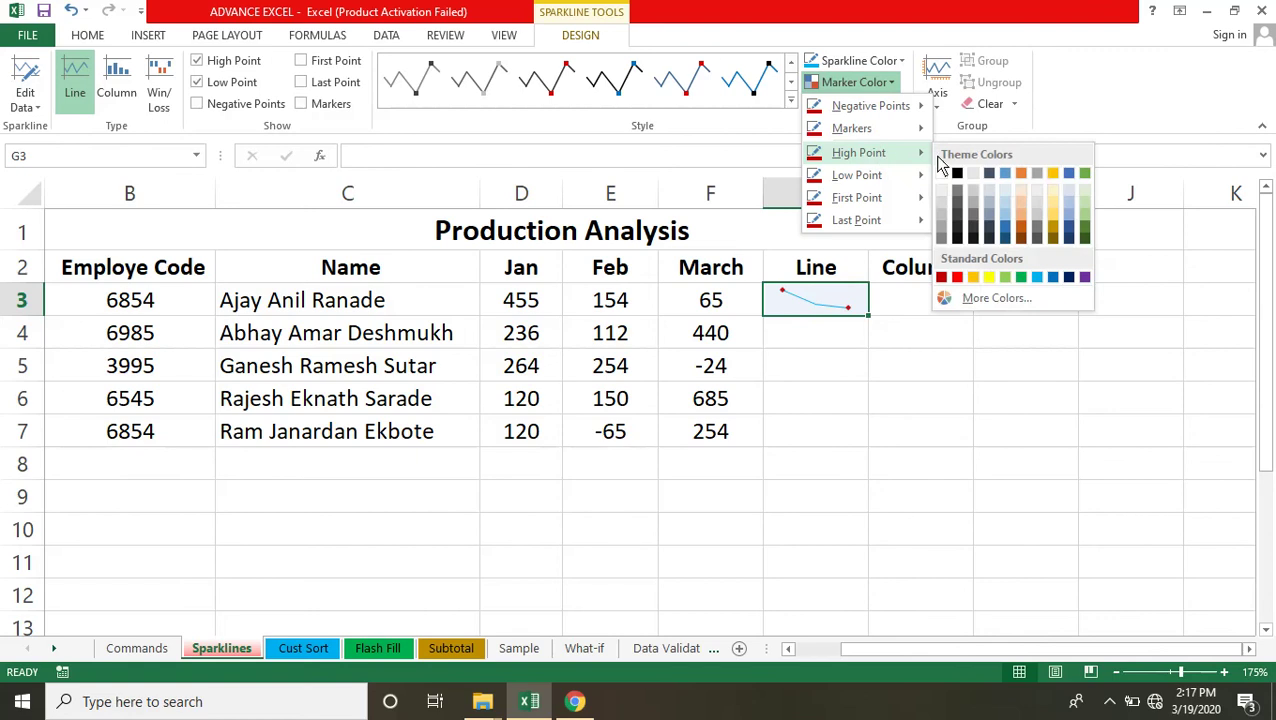
mouse_move(858, 152)
click(1021, 278)
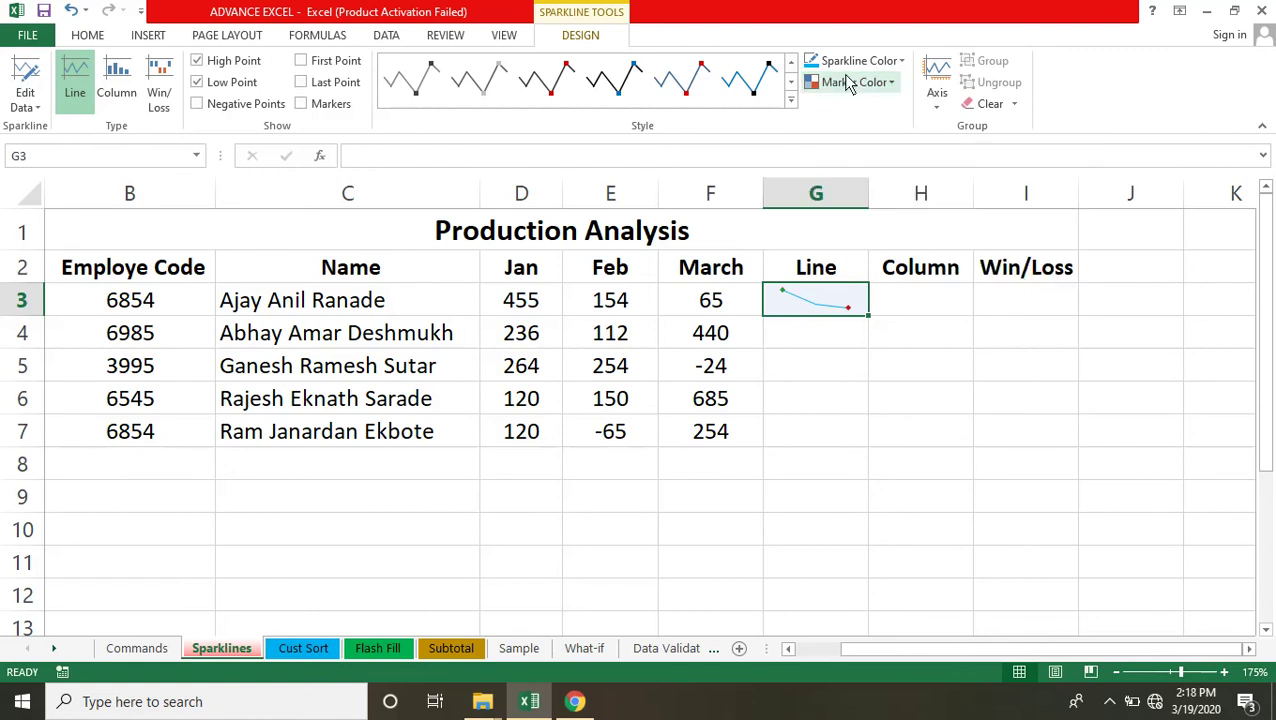
click(885, 86)
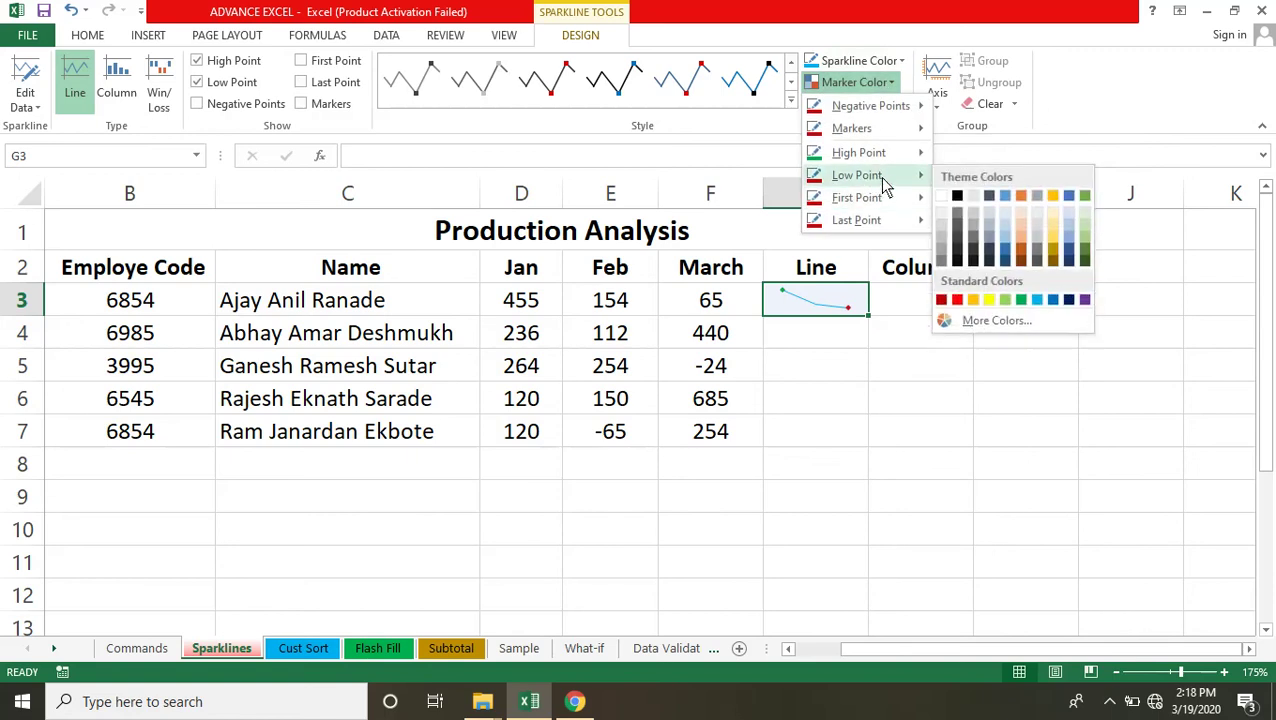
mouse_move(857, 175)
click(993, 300)
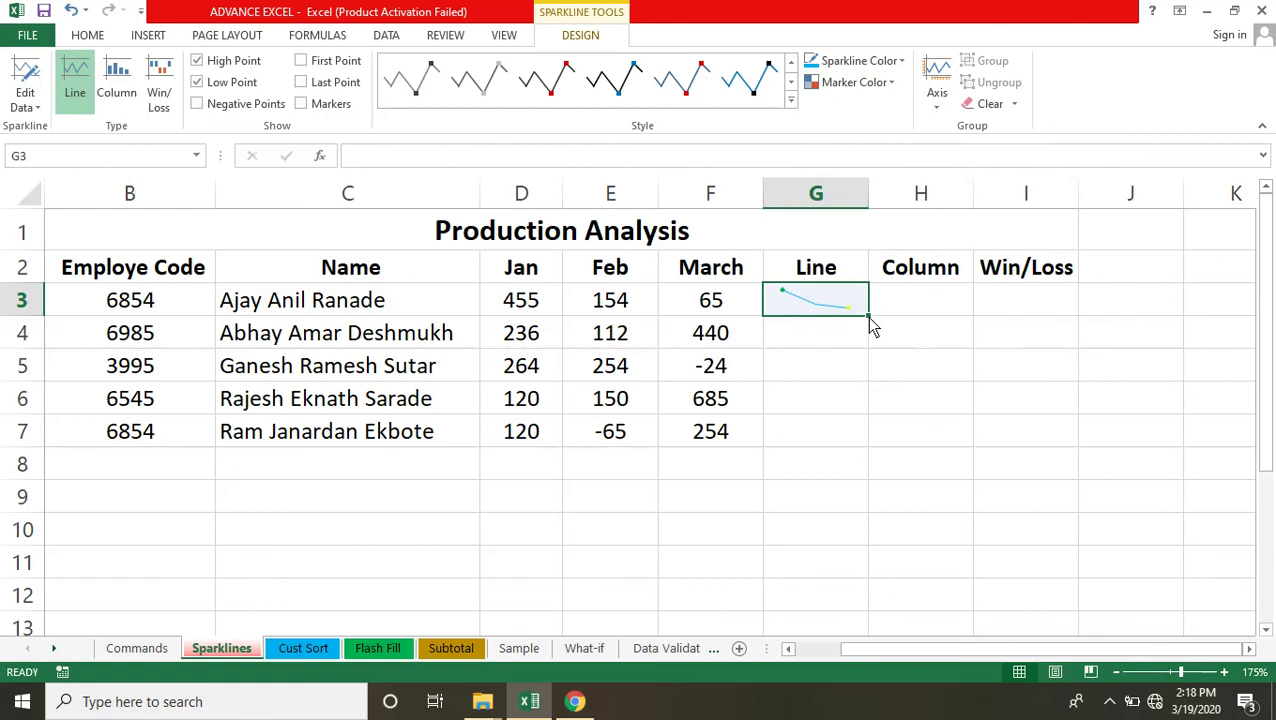
Fill the line sparkline down to G7 and turn on First Point markers for the G3:G7 group.
drag(869, 317, 849, 444)
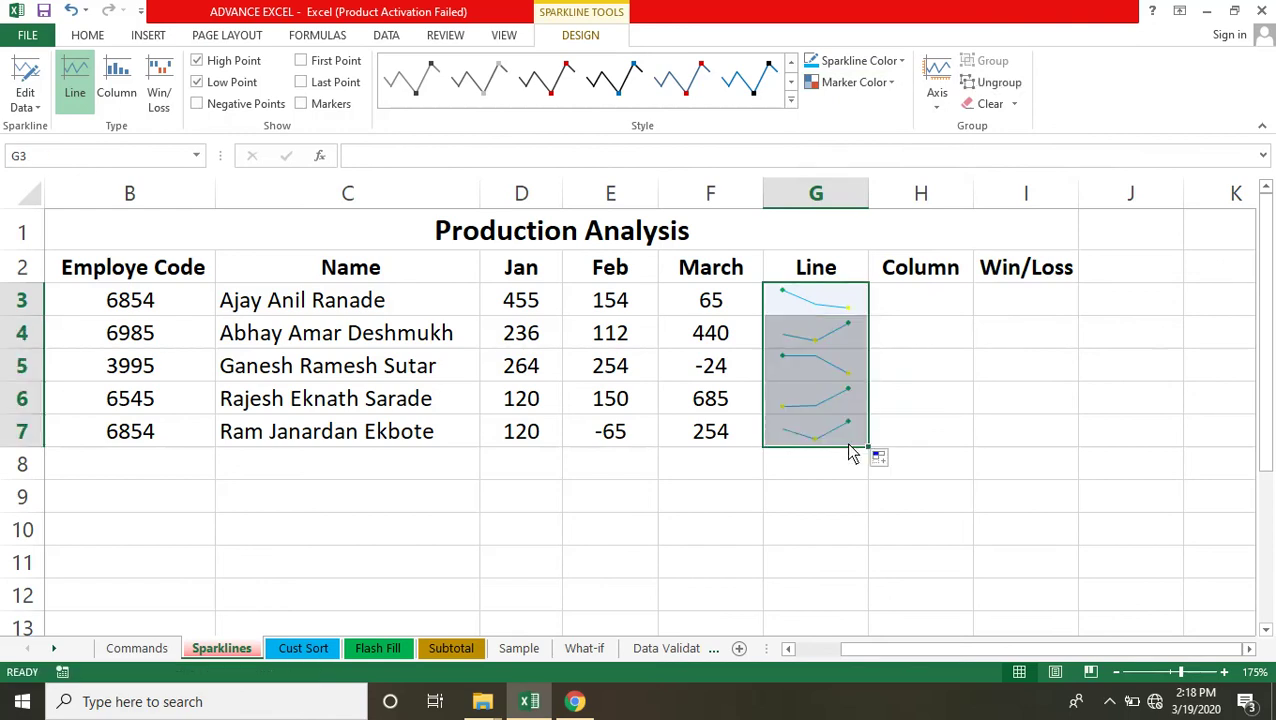
click(915, 398)
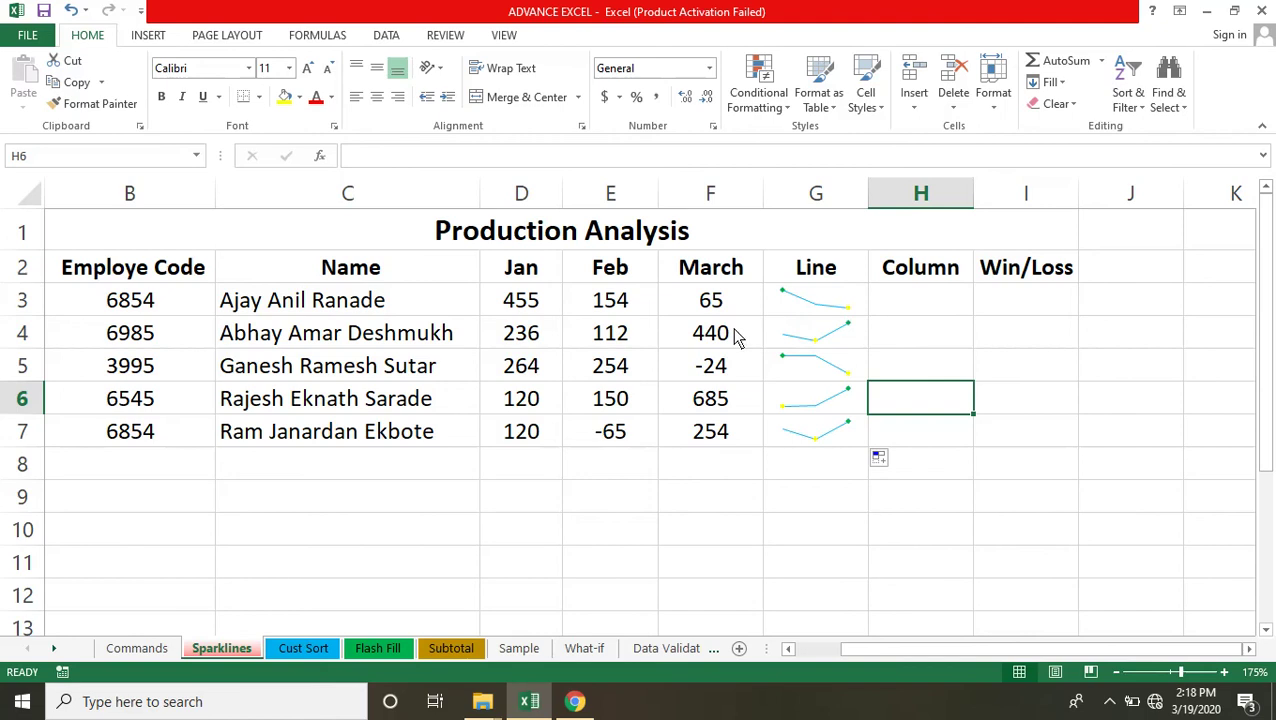
click(813, 342)
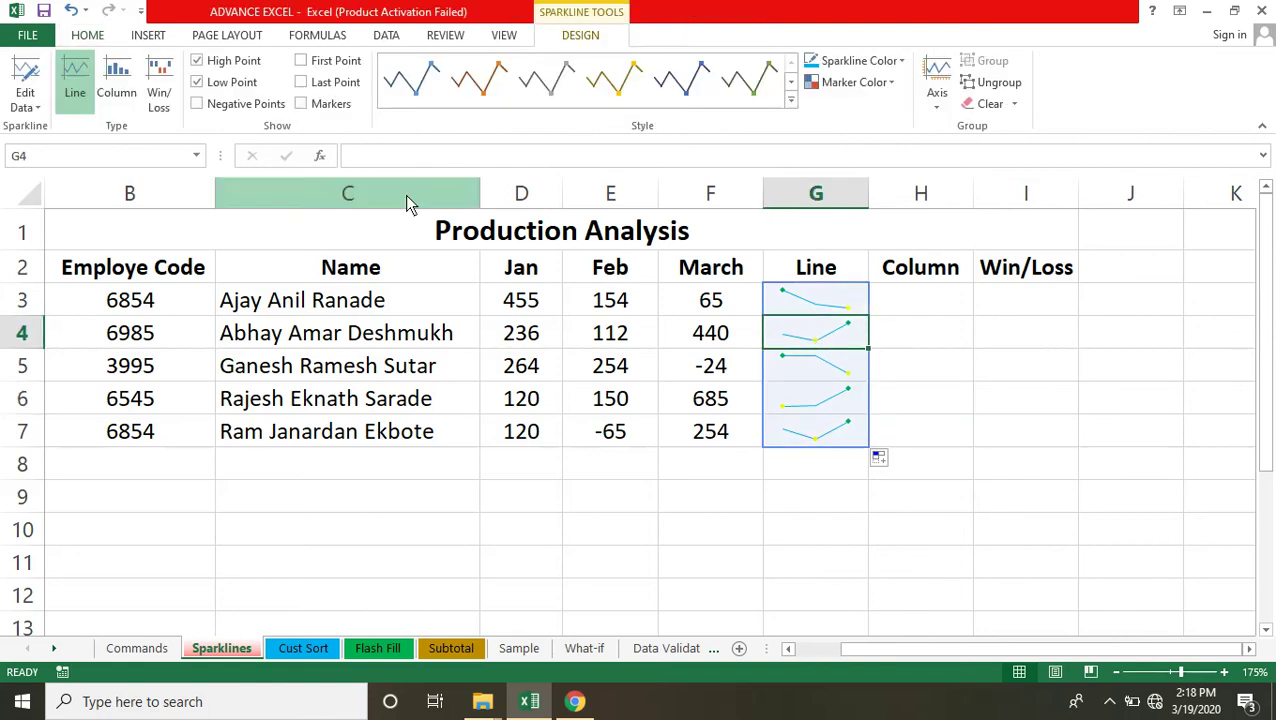
click(301, 62)
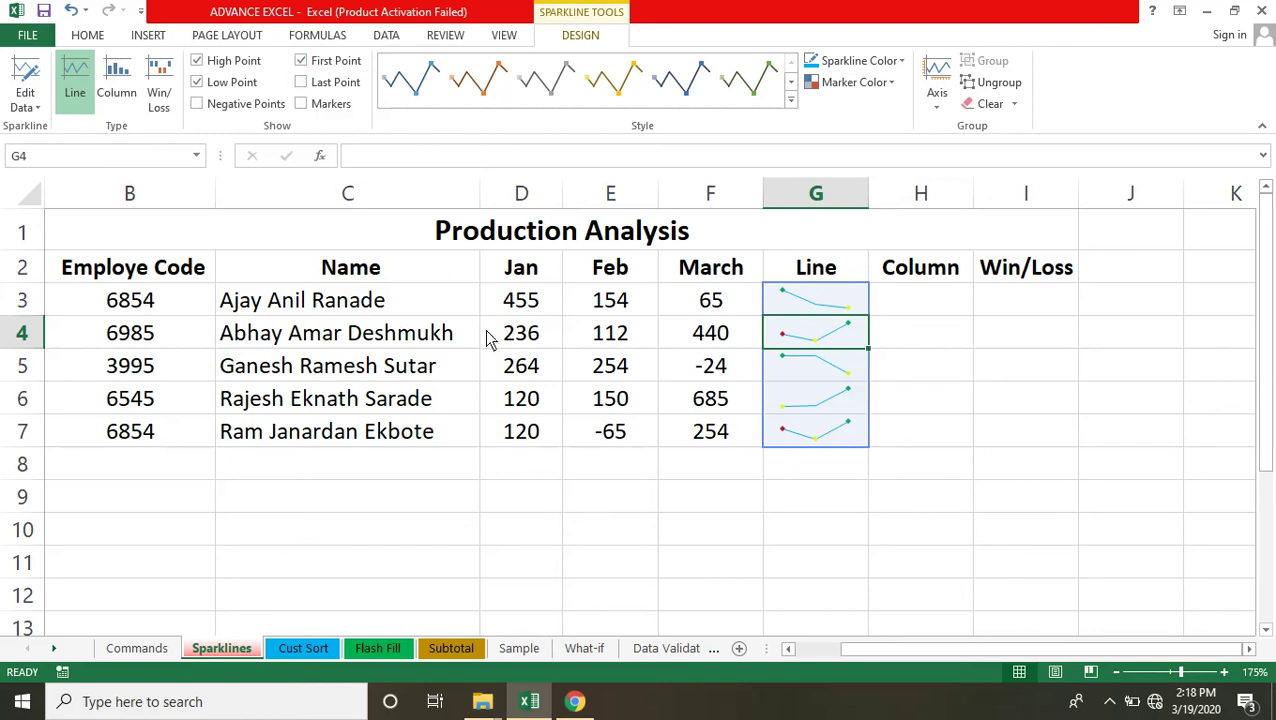
click(728, 497)
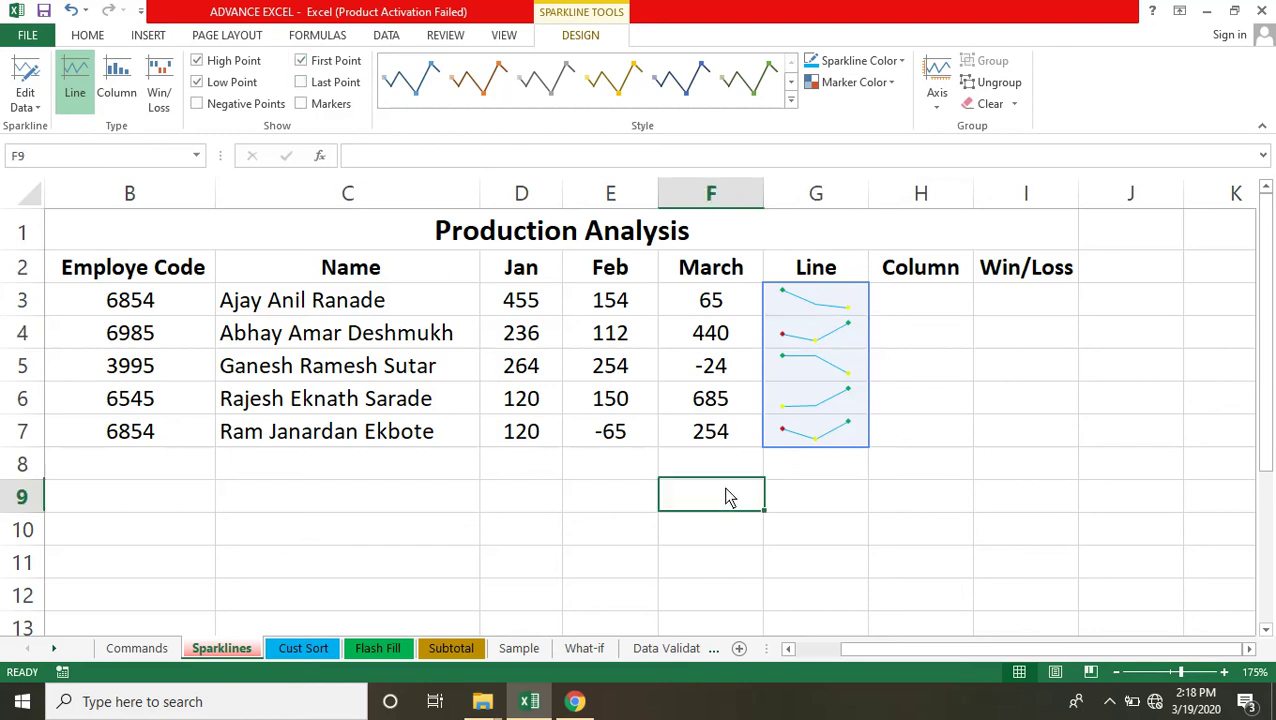
click(790, 340)
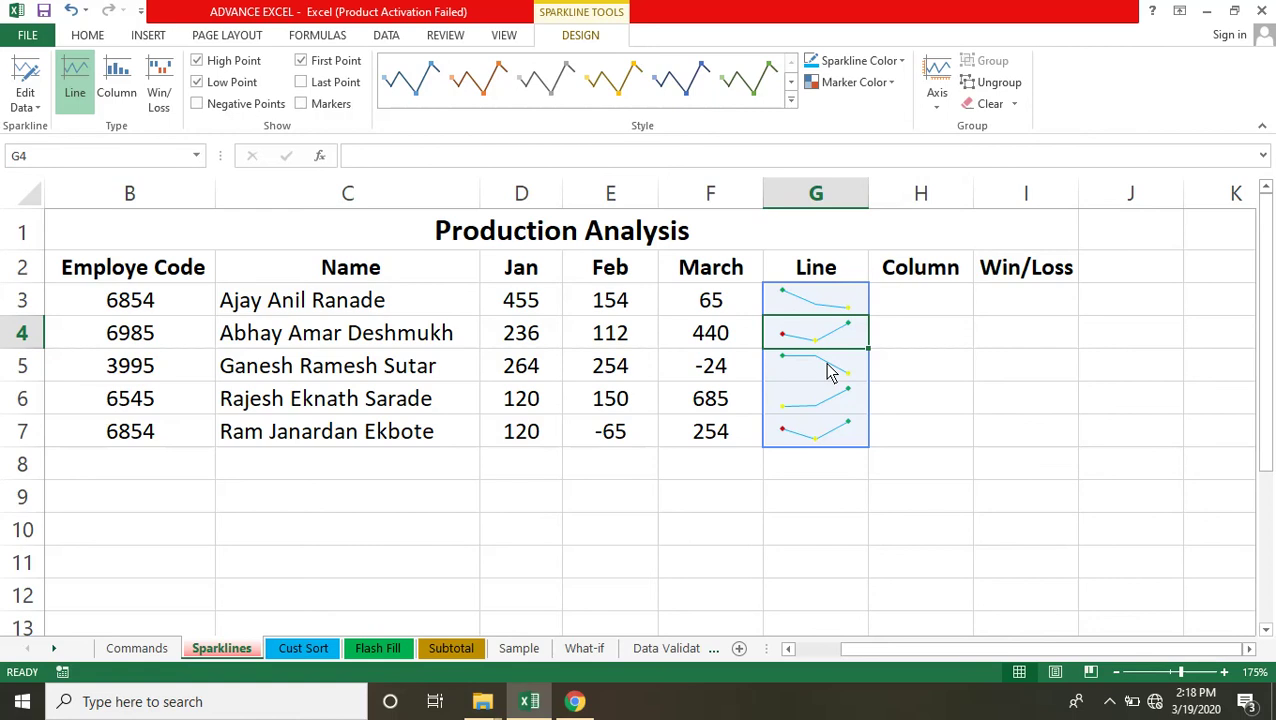
click(938, 310)
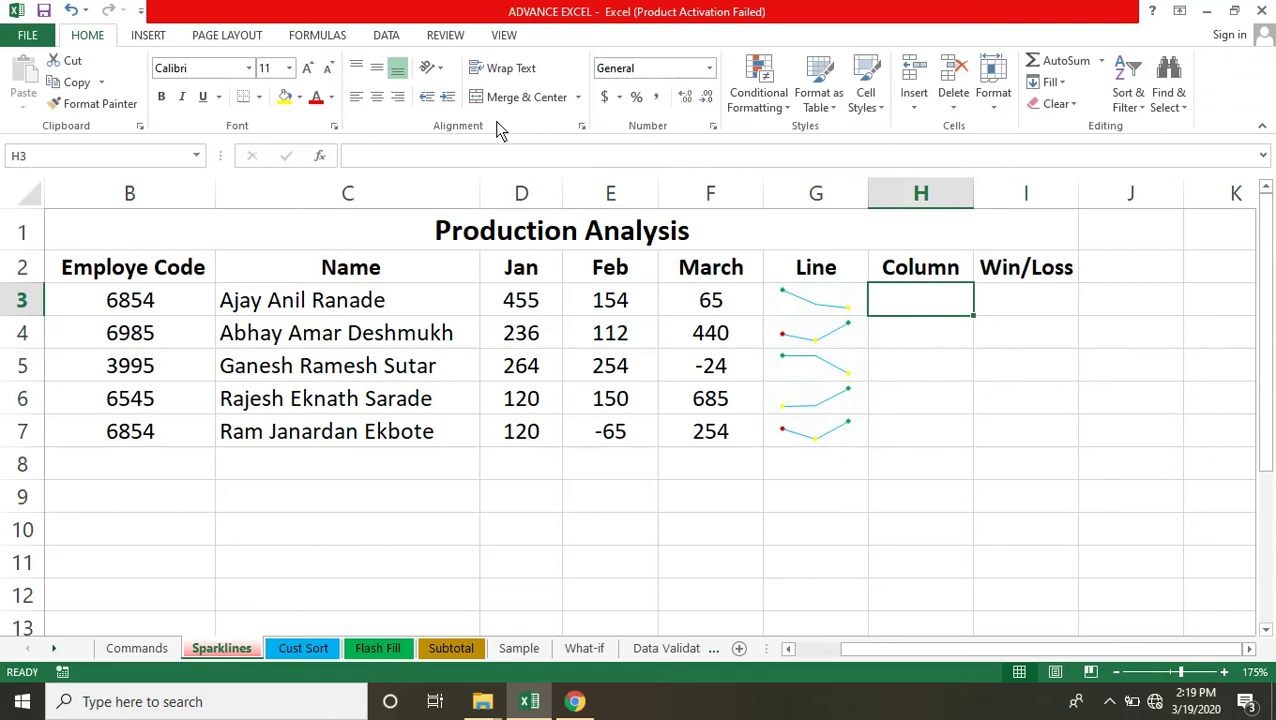
Insert a column sparkline in H3 with data range D3:F3.
click(150, 36)
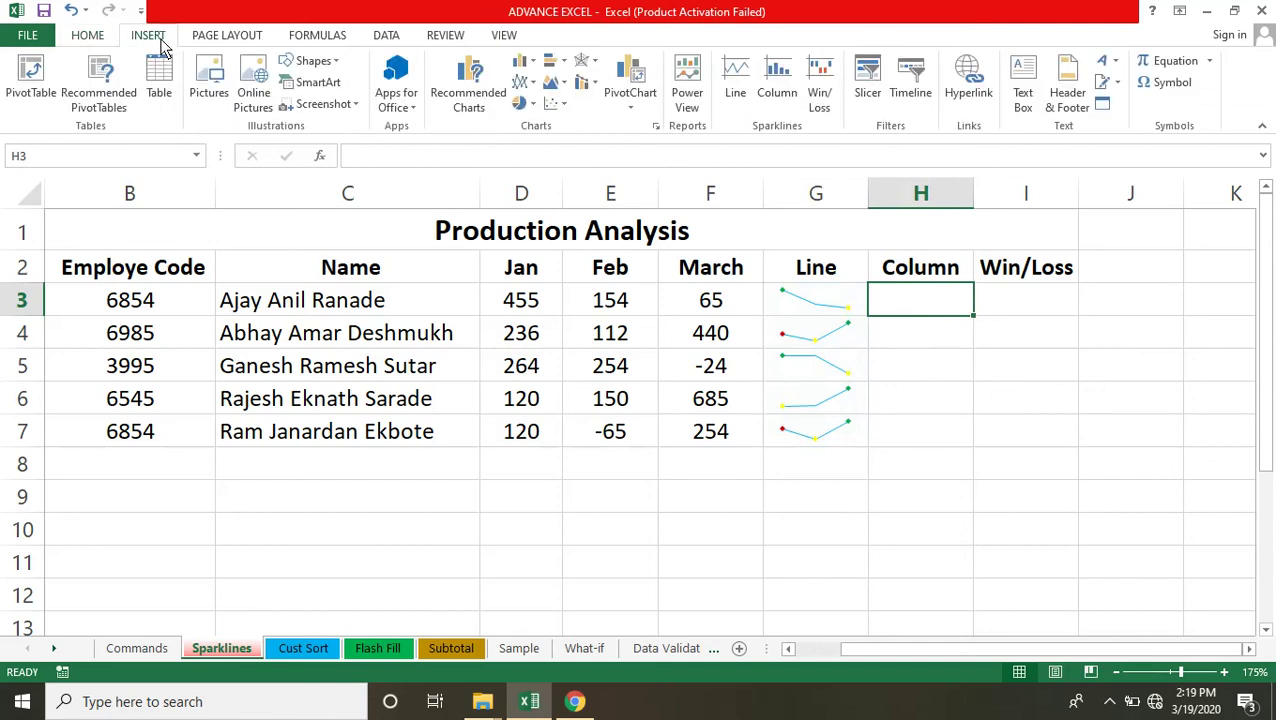
click(776, 100)
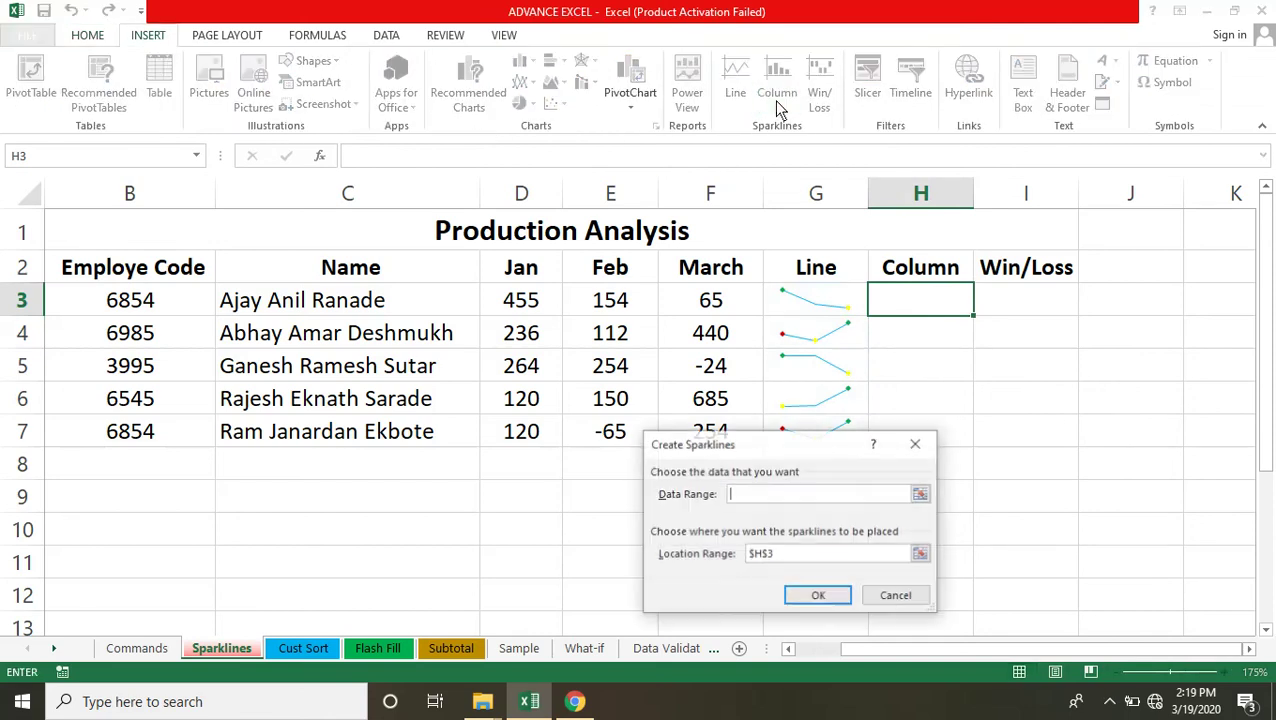
click(921, 494)
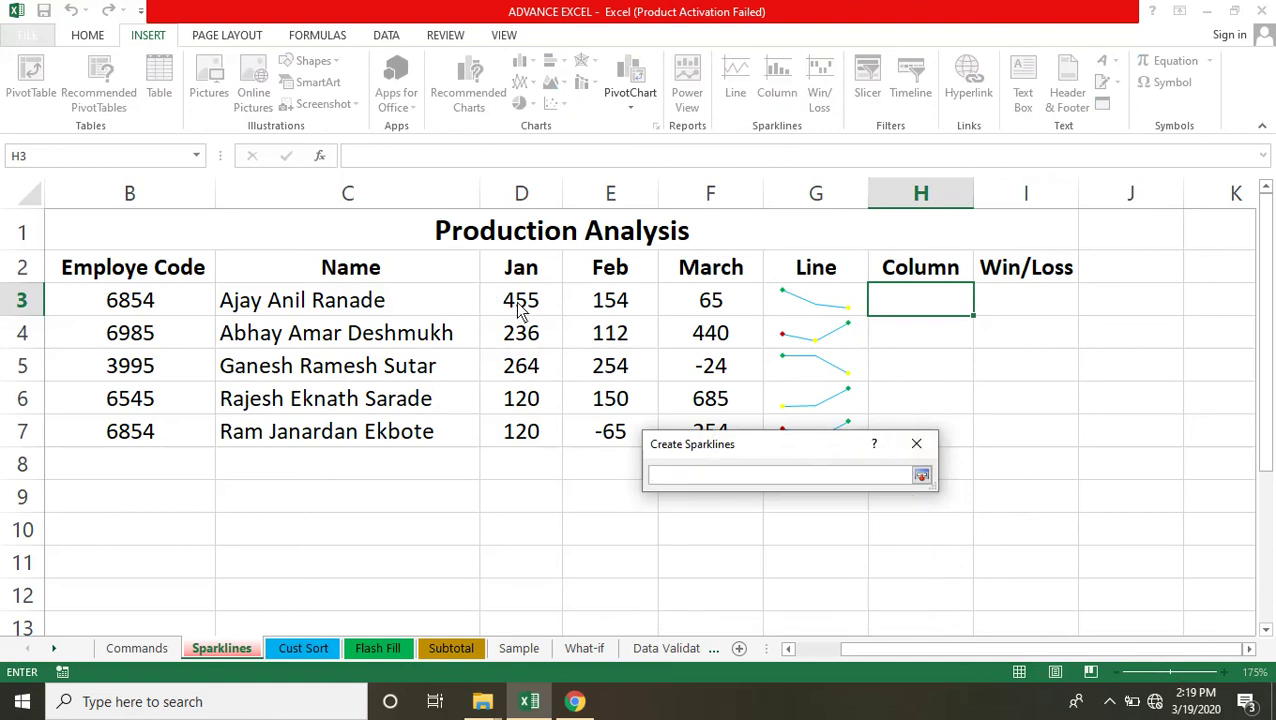
drag(519, 312, 677, 316)
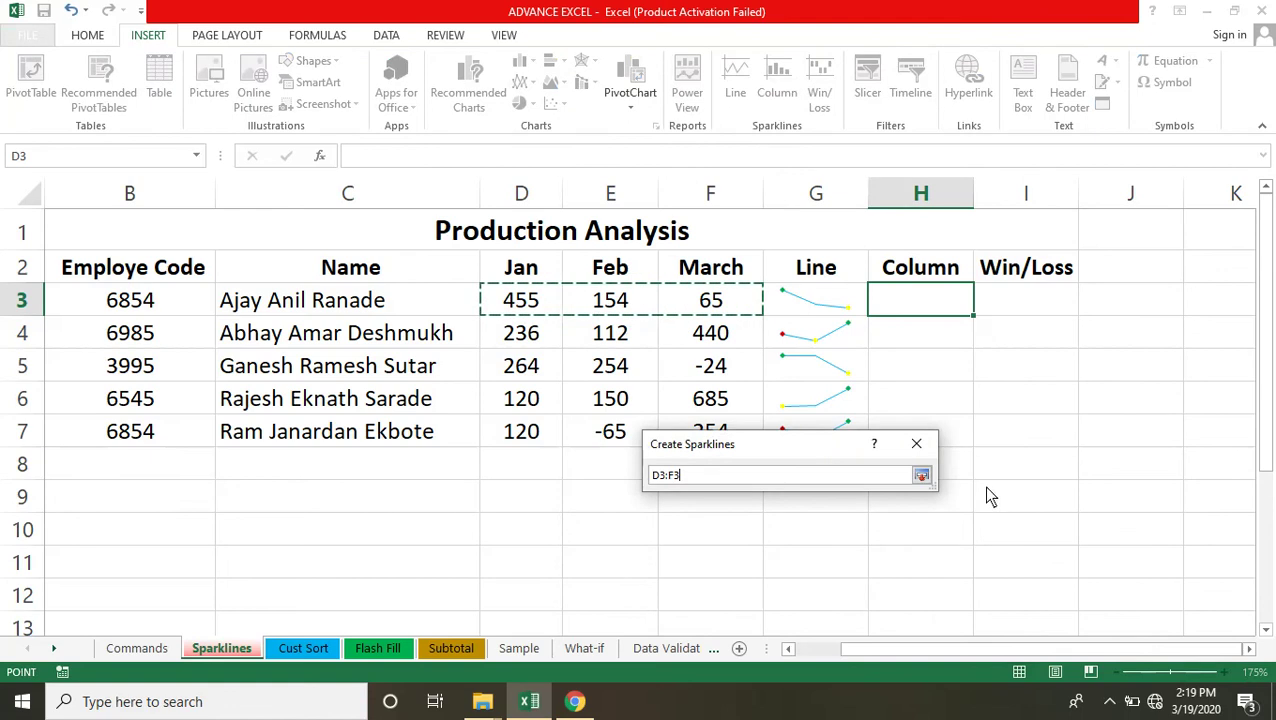
click(922, 477)
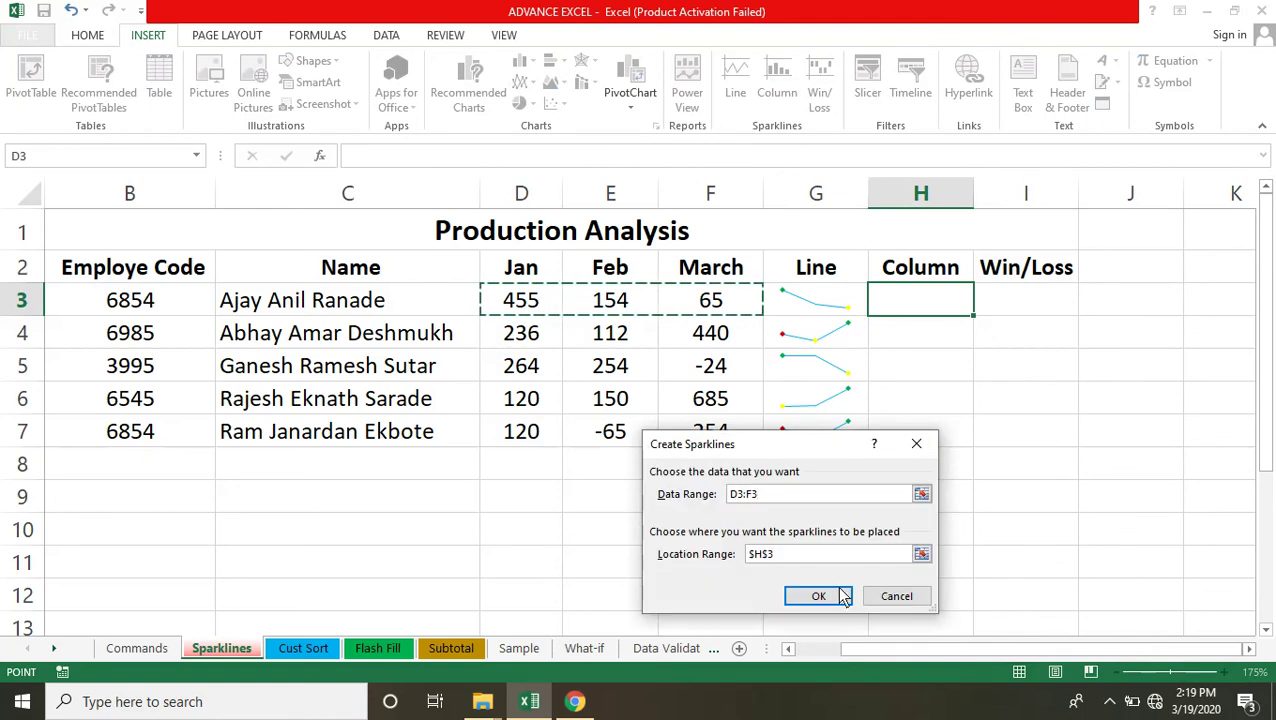
click(819, 596)
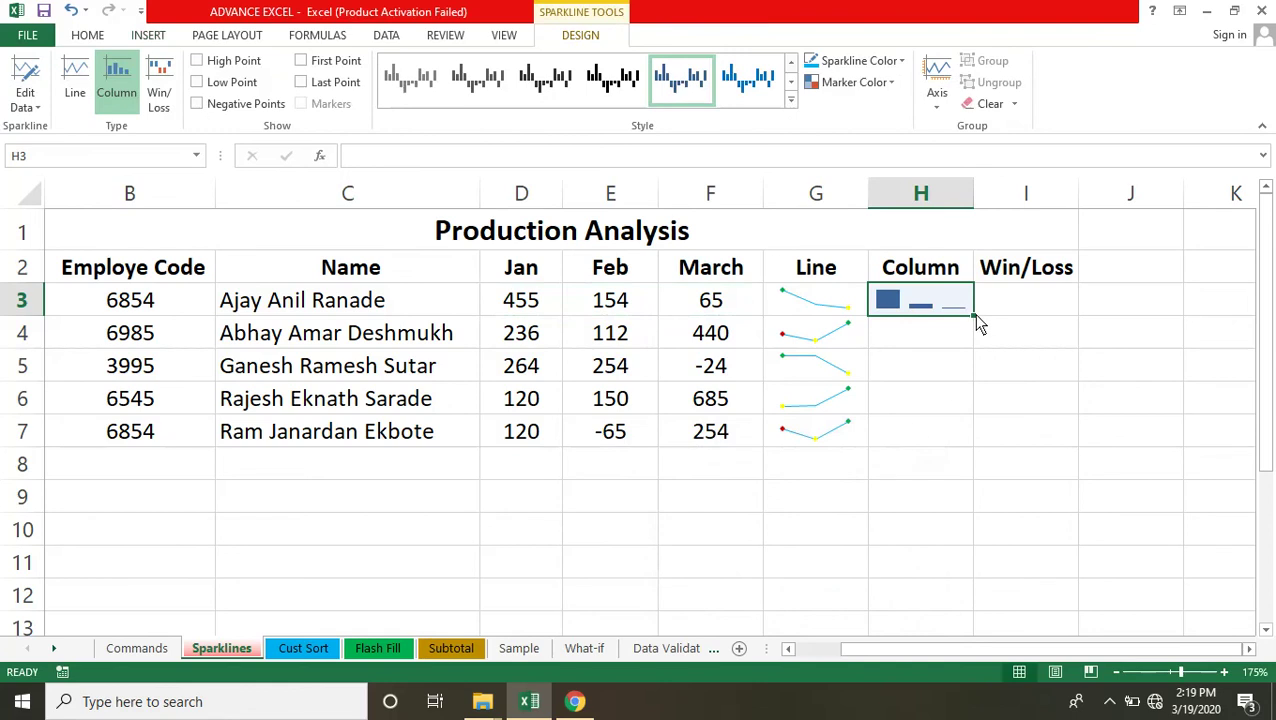
Fill the column sparkline down to H7, apply a green style, and tick High Point.
drag(973, 313, 975, 450)
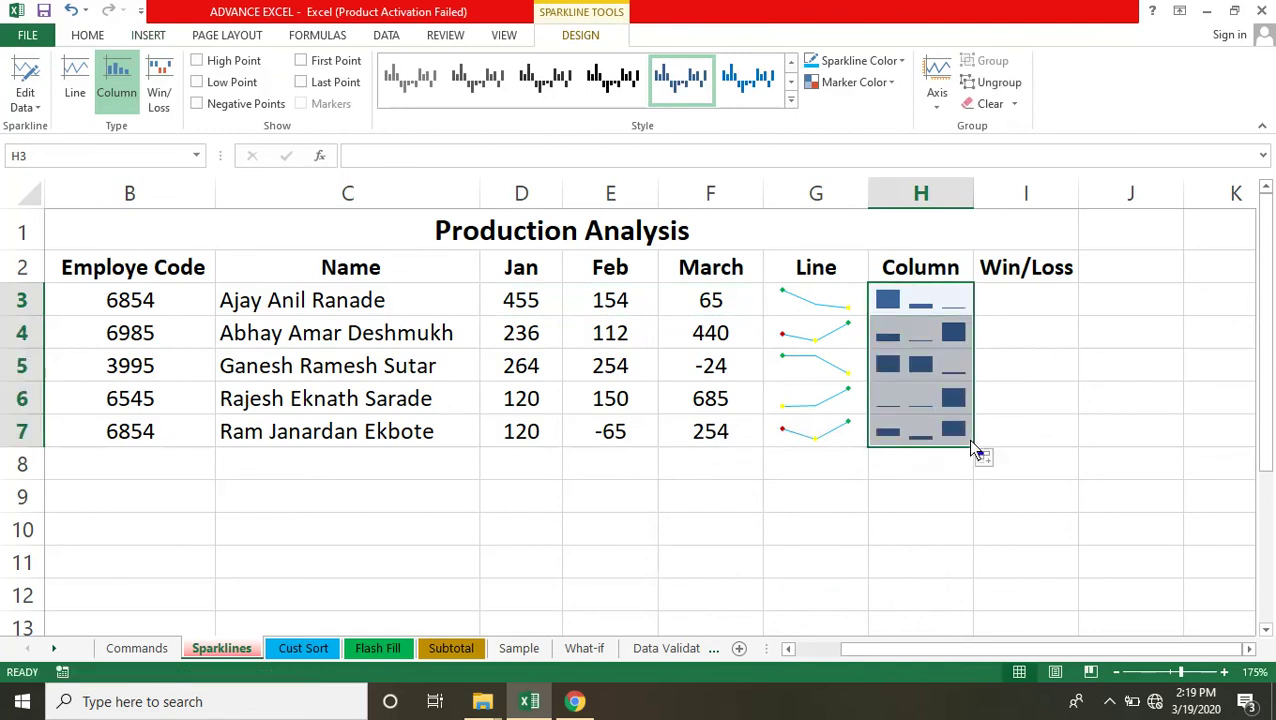
click(636, 88)
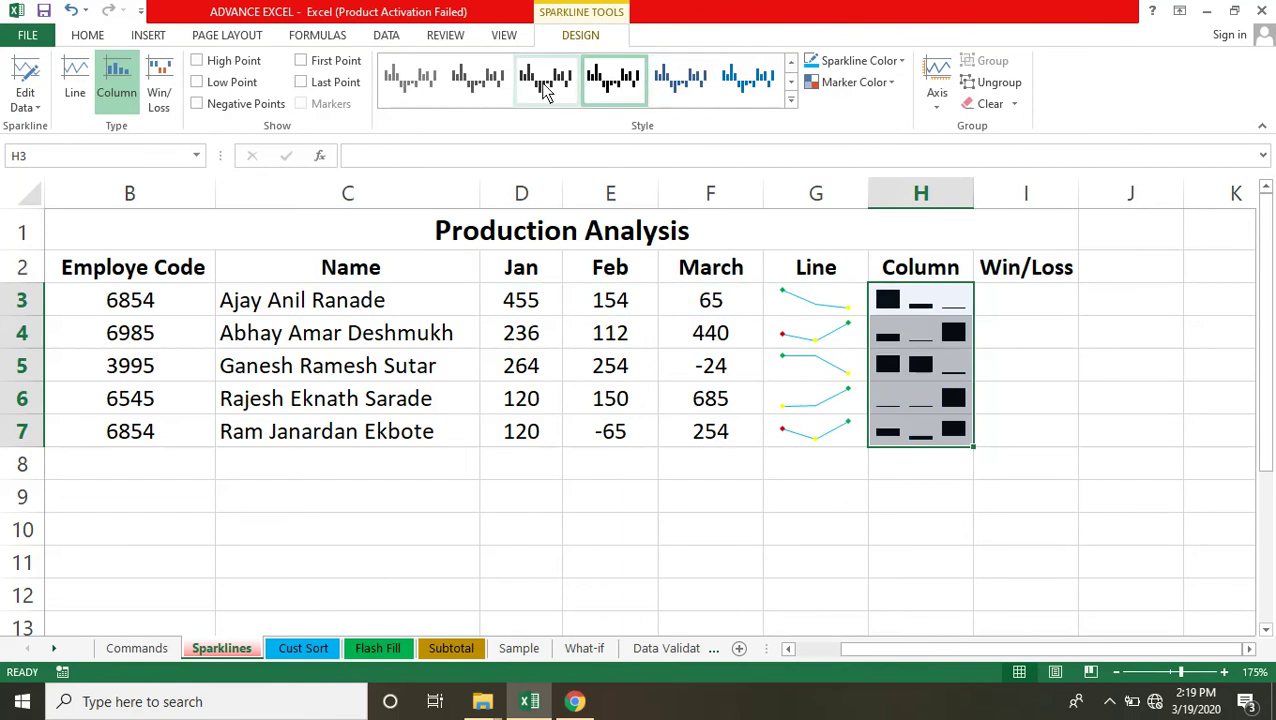
click(790, 99)
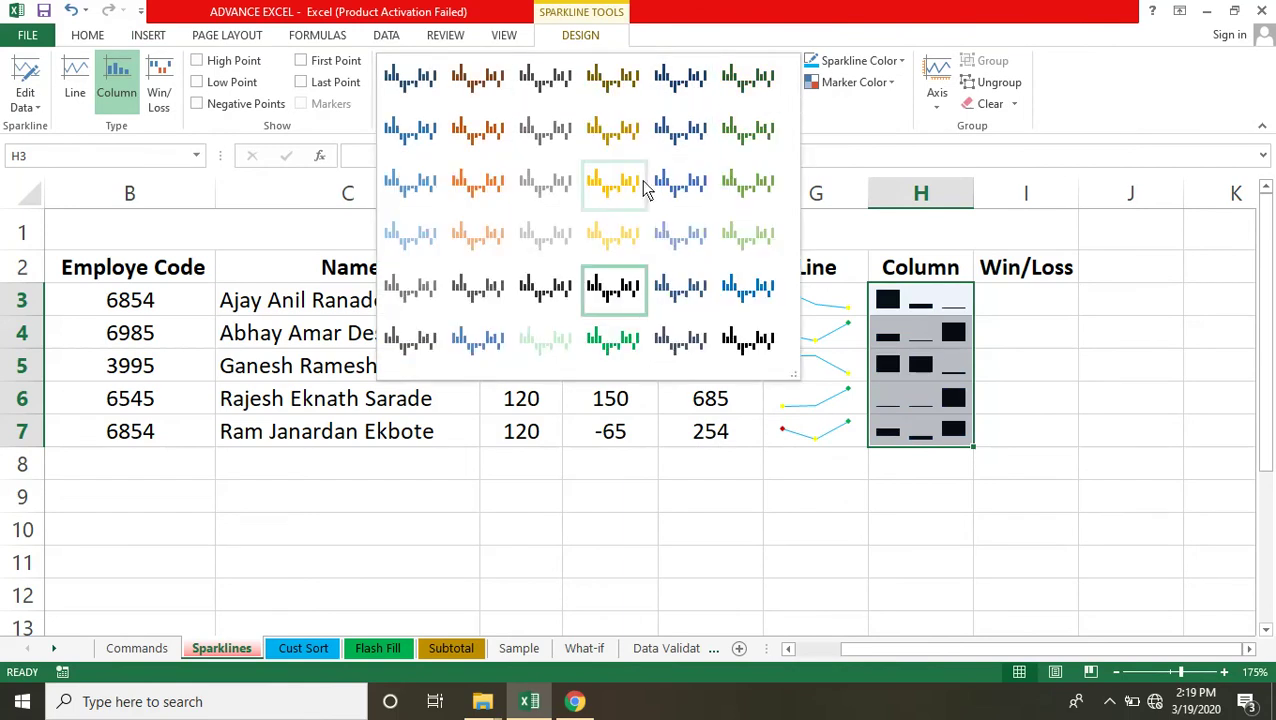
click(603, 343)
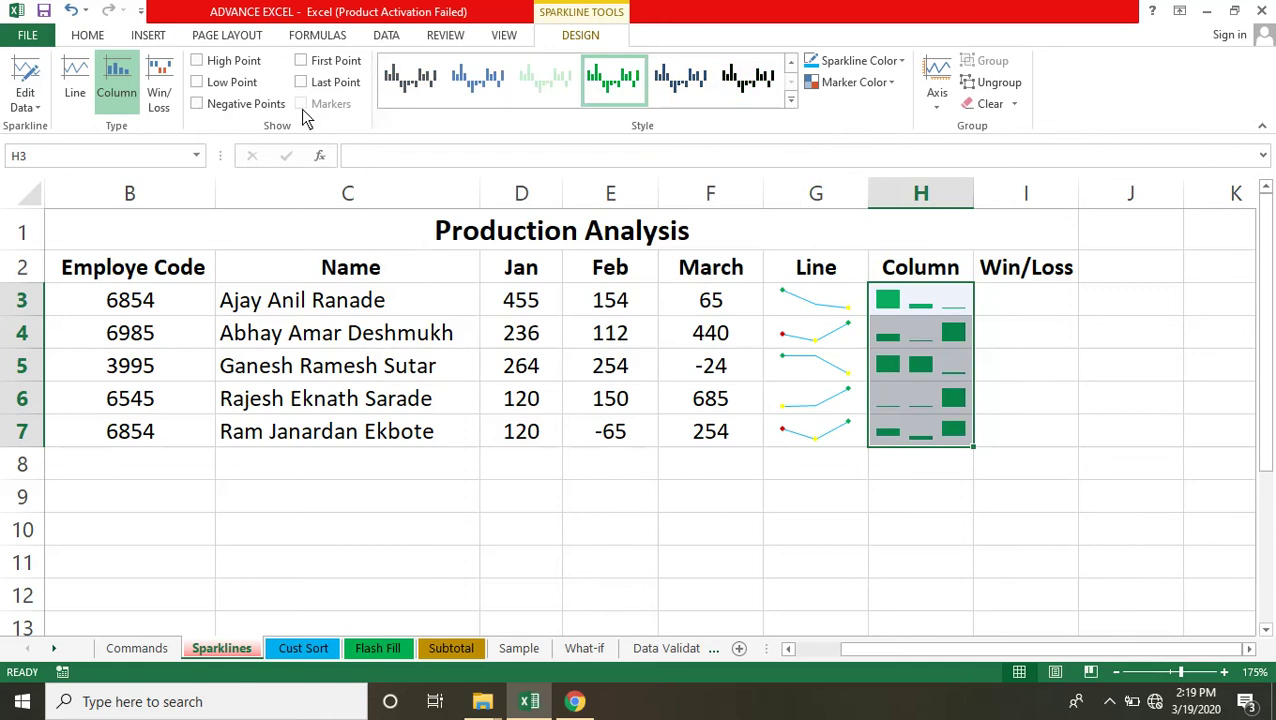
click(248, 60)
Turn on Low Point for the column sparklines and make their high-point columns purple.
click(241, 84)
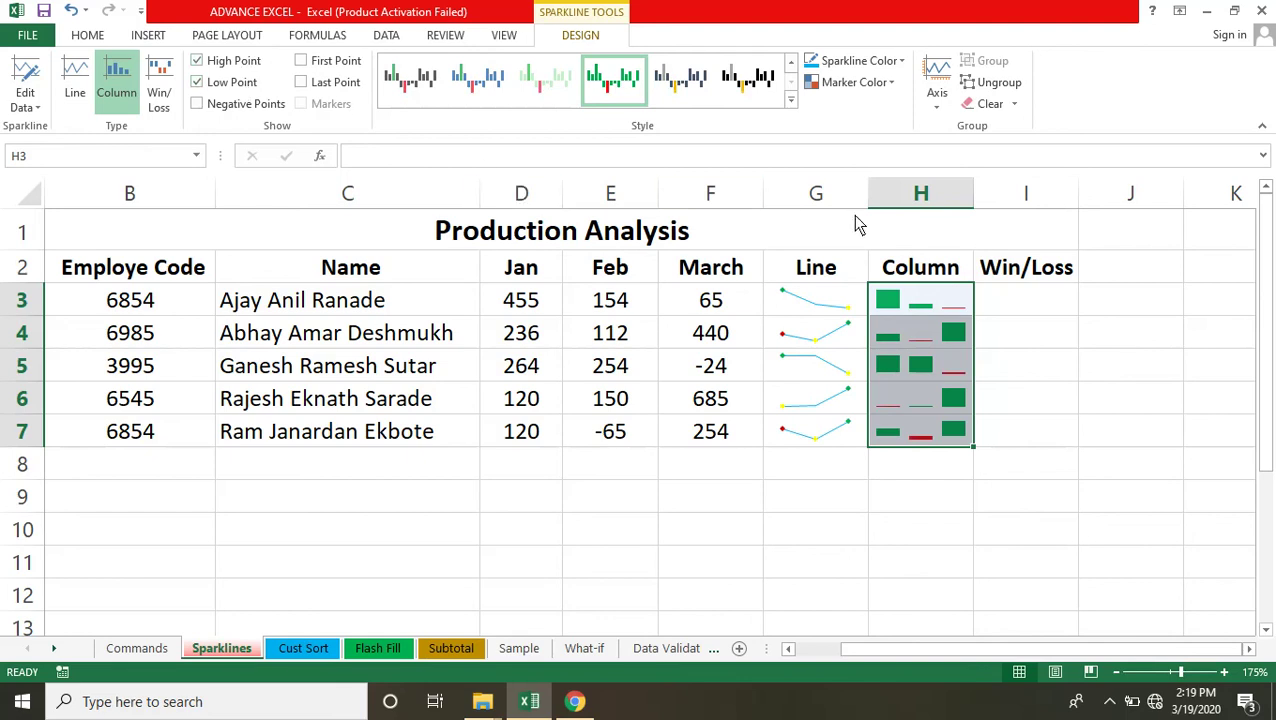
click(890, 86)
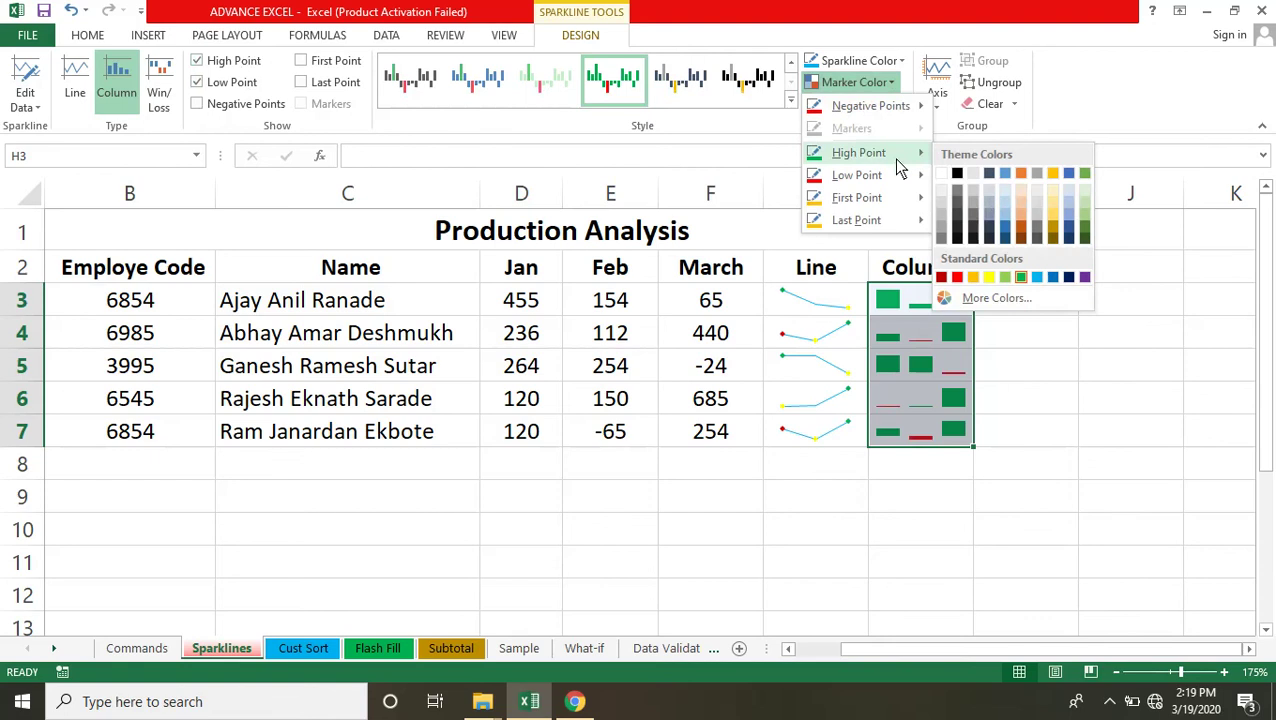
mouse_move(860, 152)
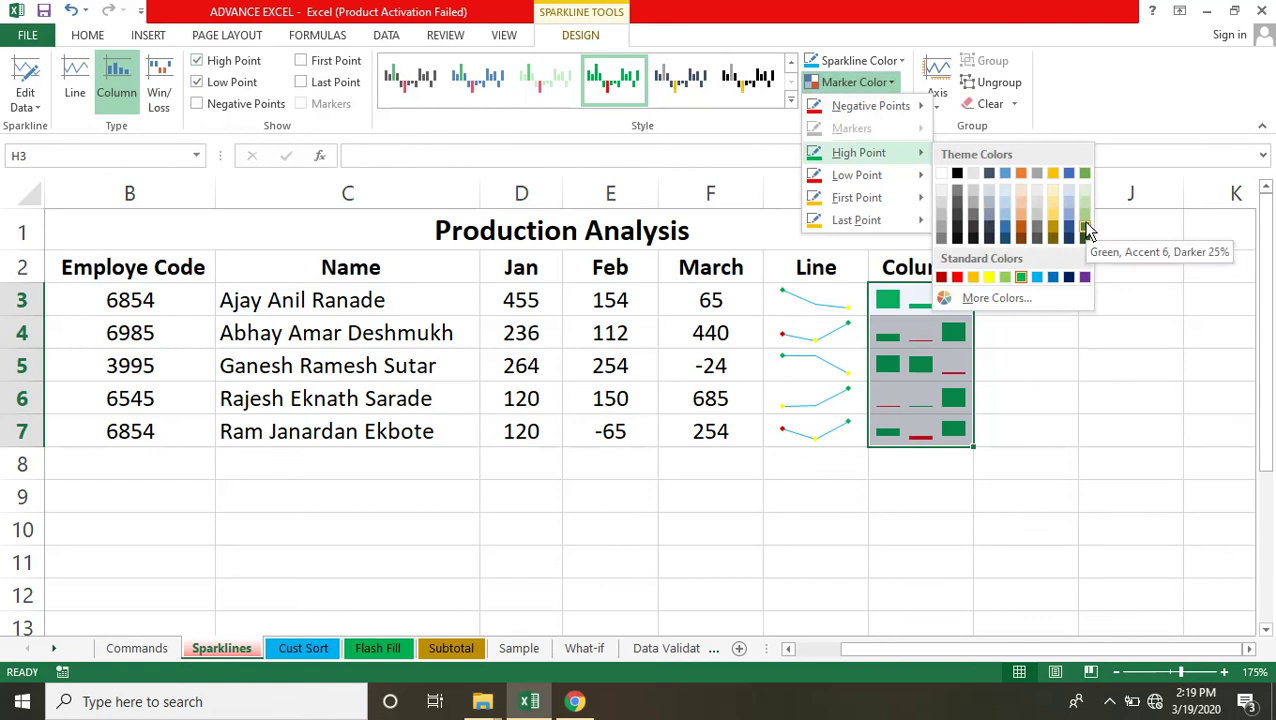
click(1084, 278)
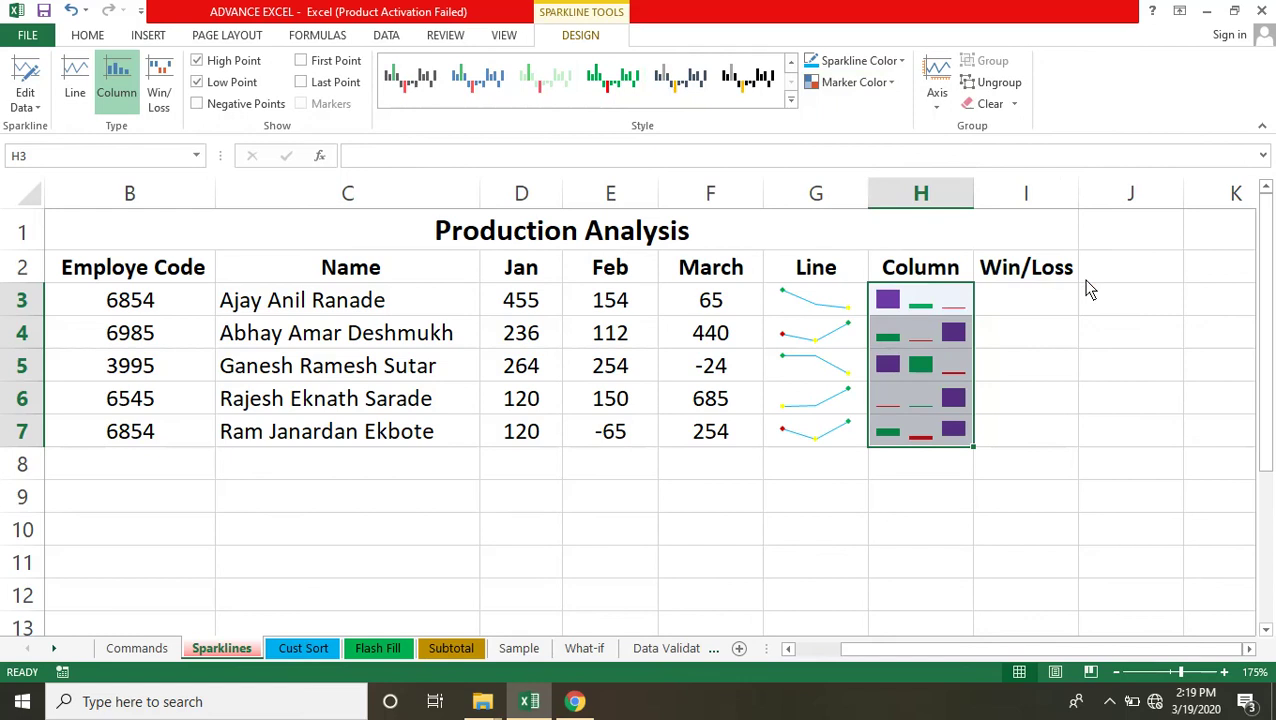
click(930, 479)
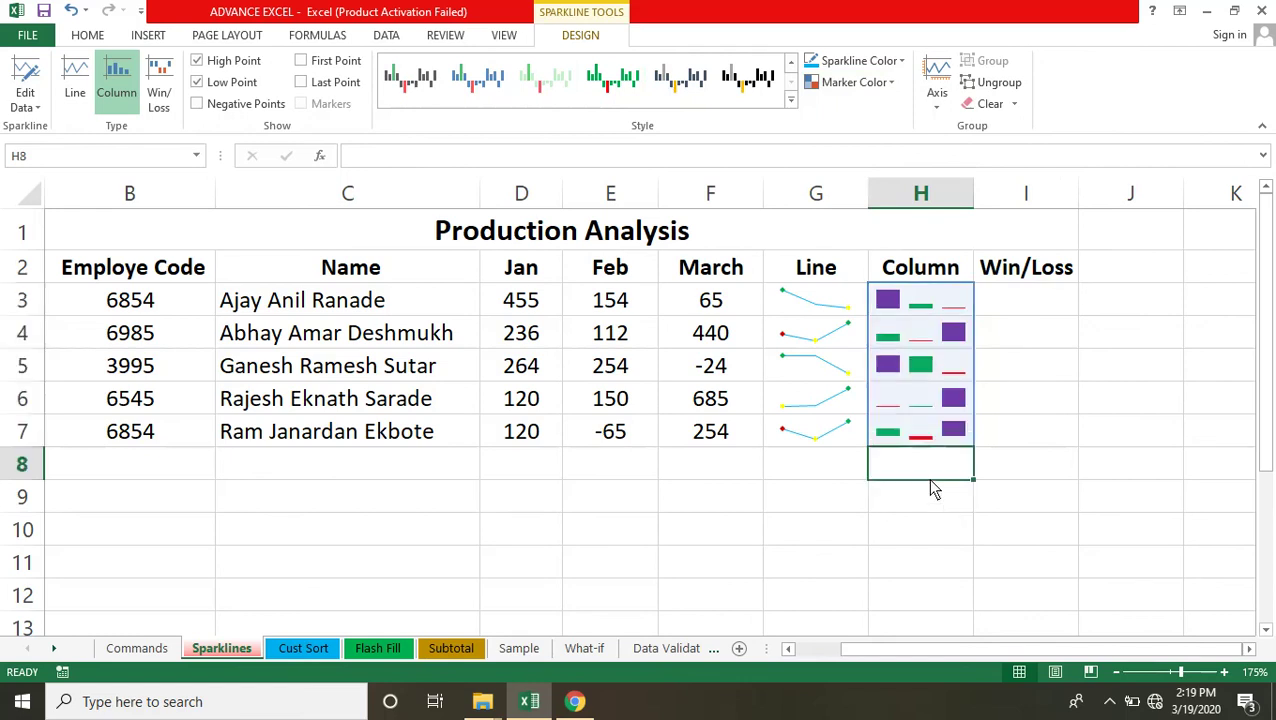
click(1000, 312)
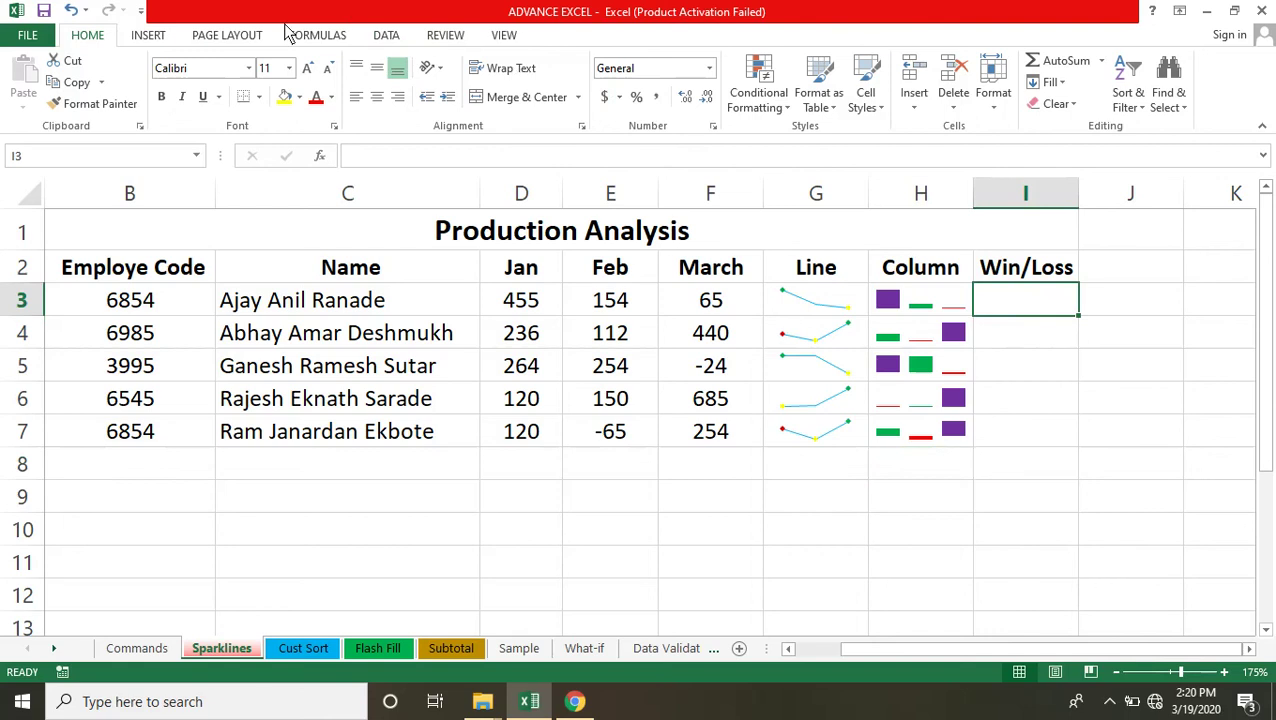
Insert a Win/Loss sparkline in I3 using data range D3:F3.
click(154, 40)
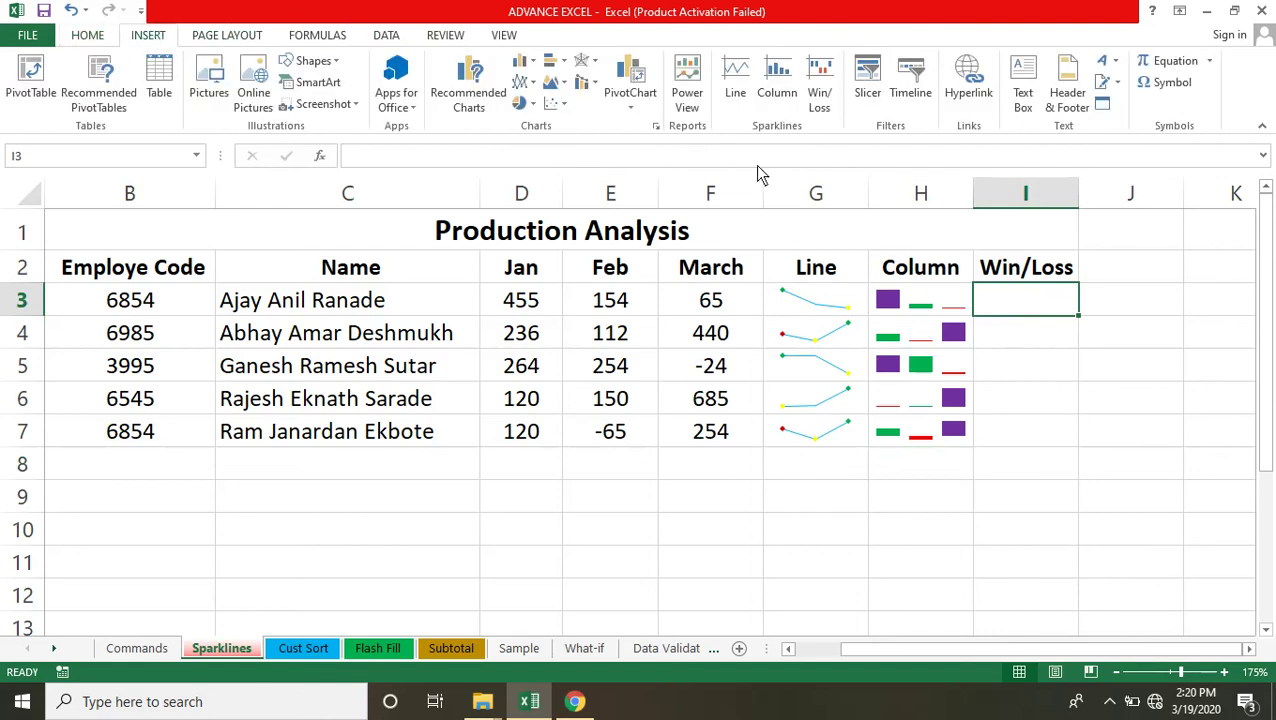
click(818, 100)
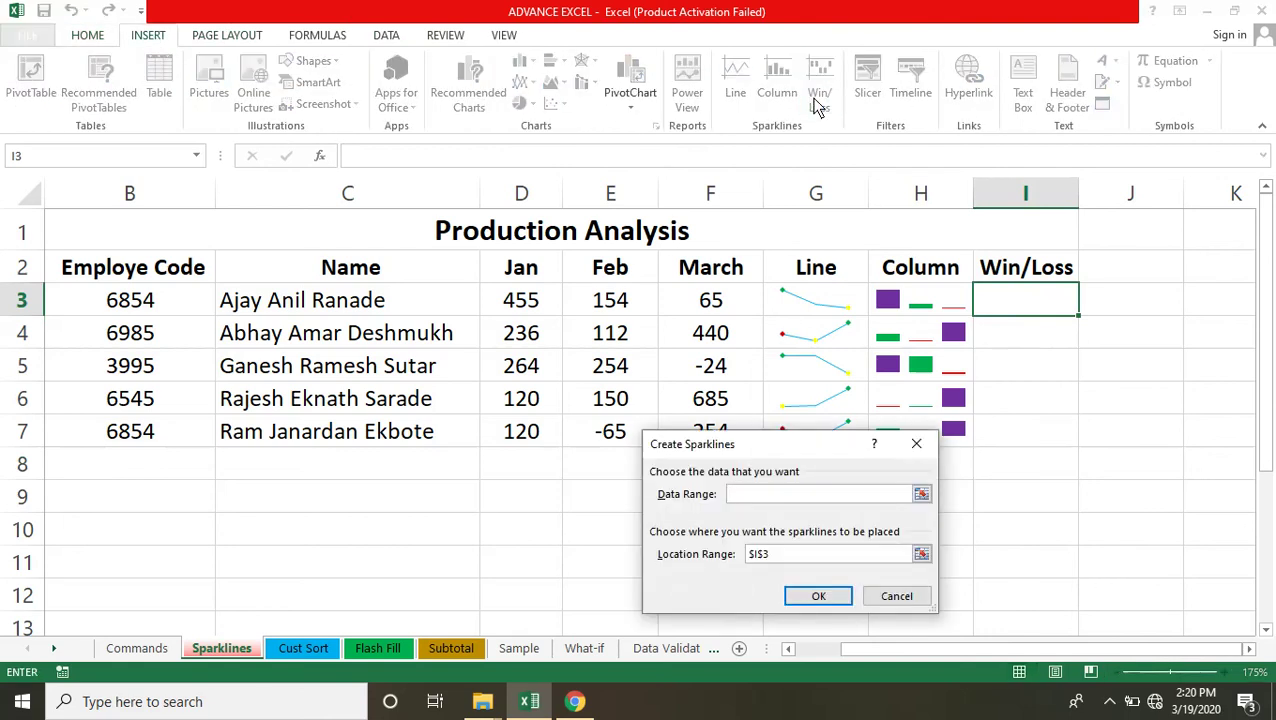
click(921, 493)
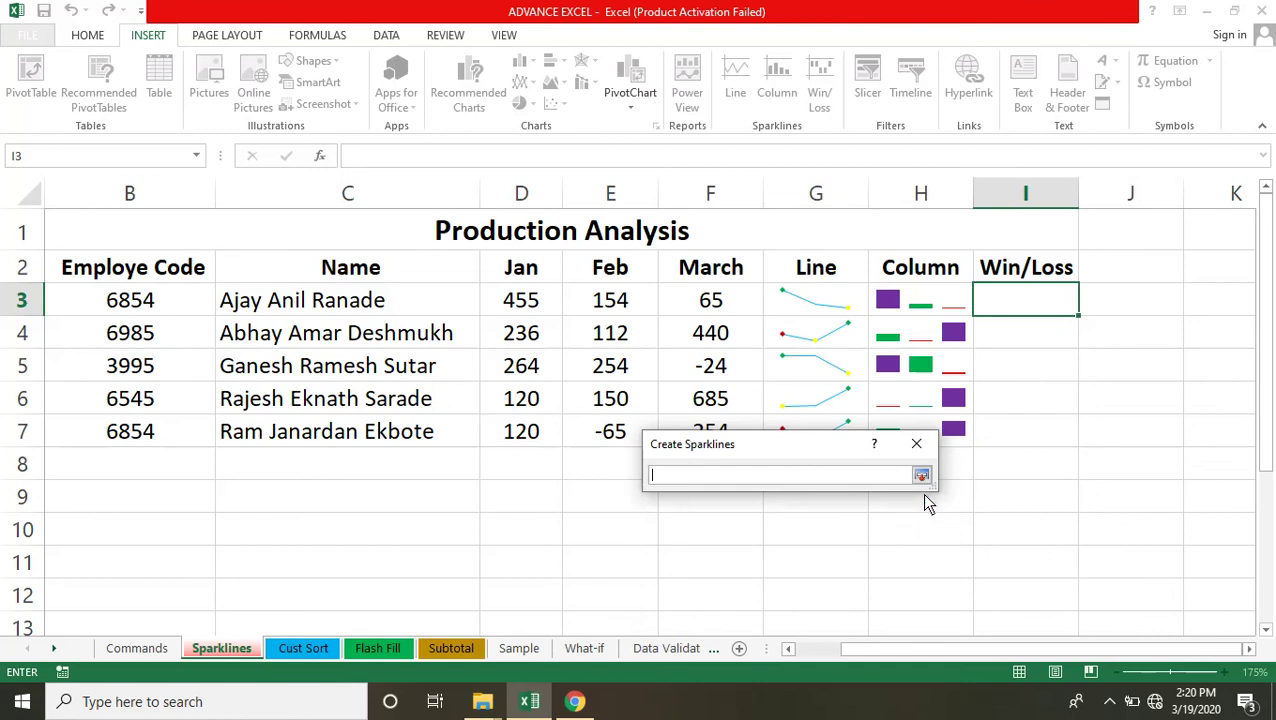
click(514, 304)
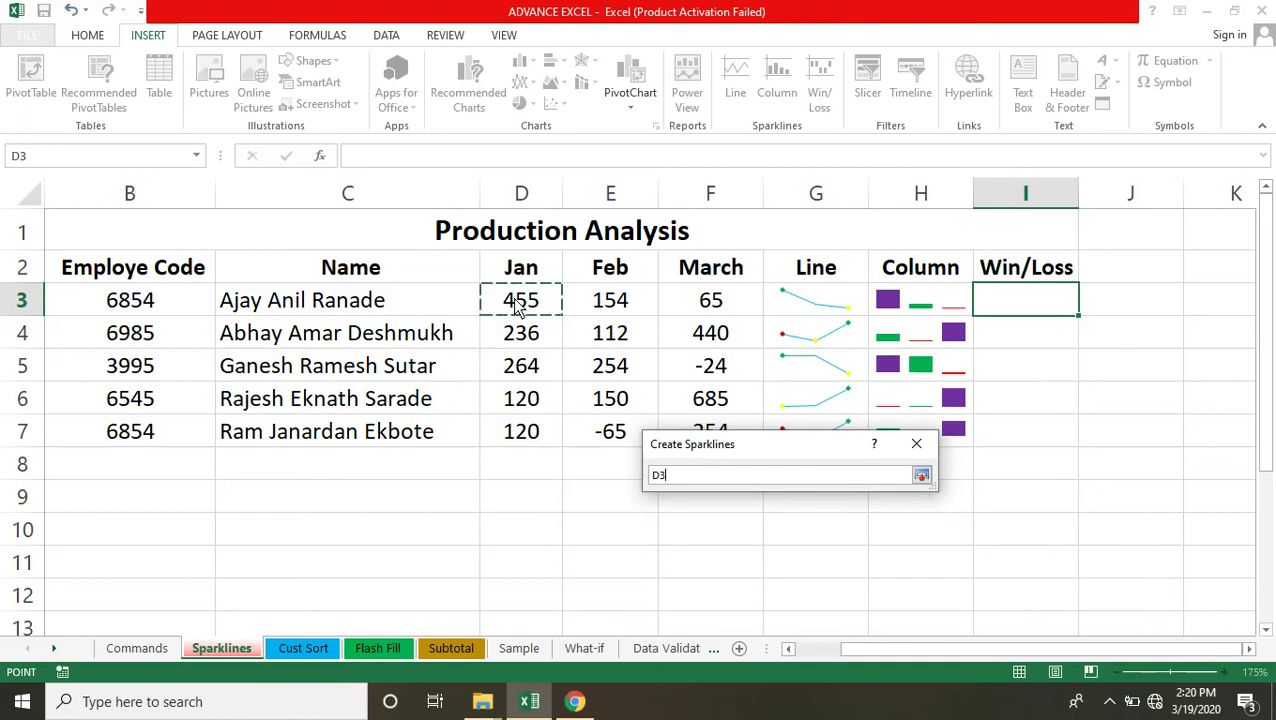
drag(565, 305, 750, 305)
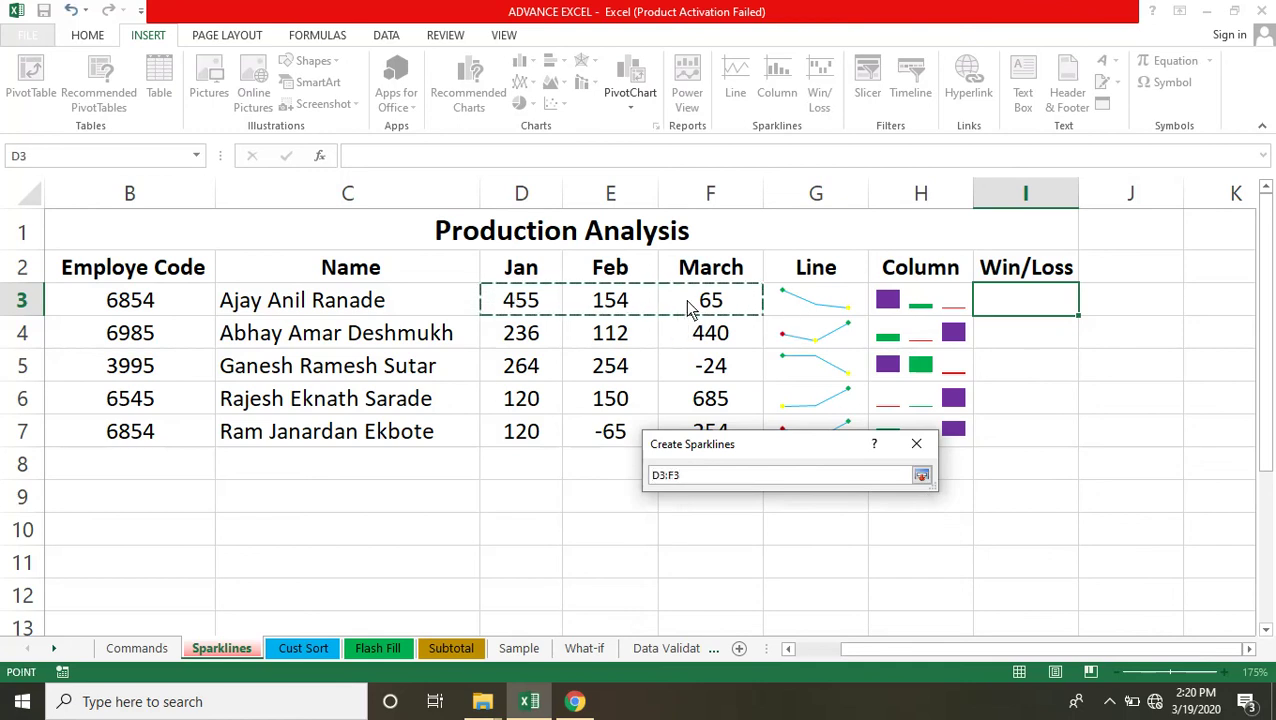
click(921, 476)
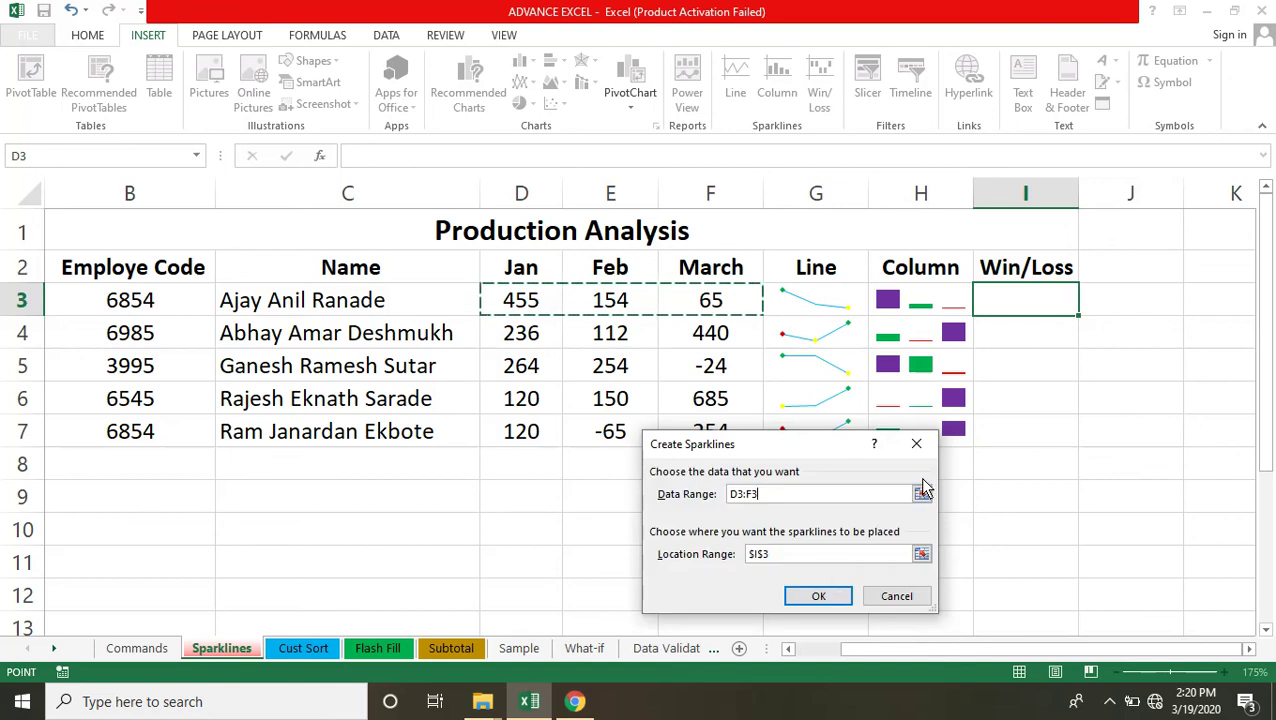
click(818, 596)
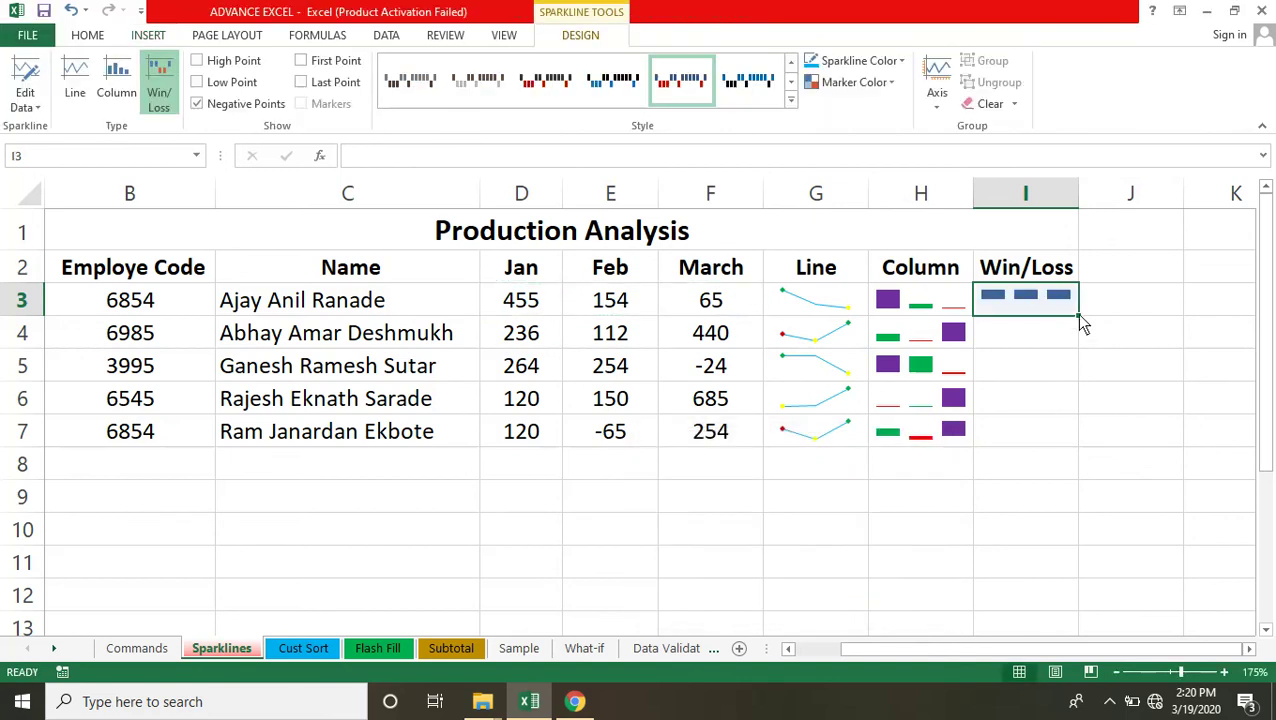
Fill the I3 Win/Loss sparkline down to I7 and inspect the rows 4–6 sparklines.
drag(1076, 313, 1065, 434)
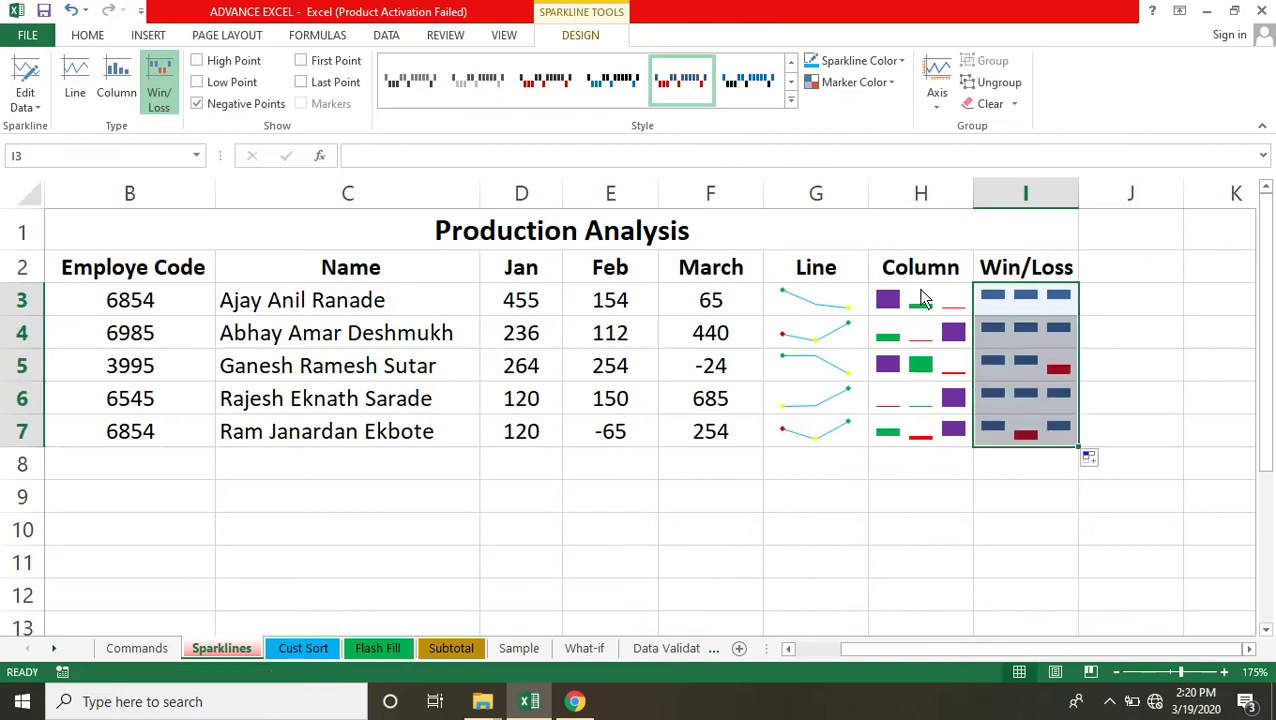
click(1011, 314)
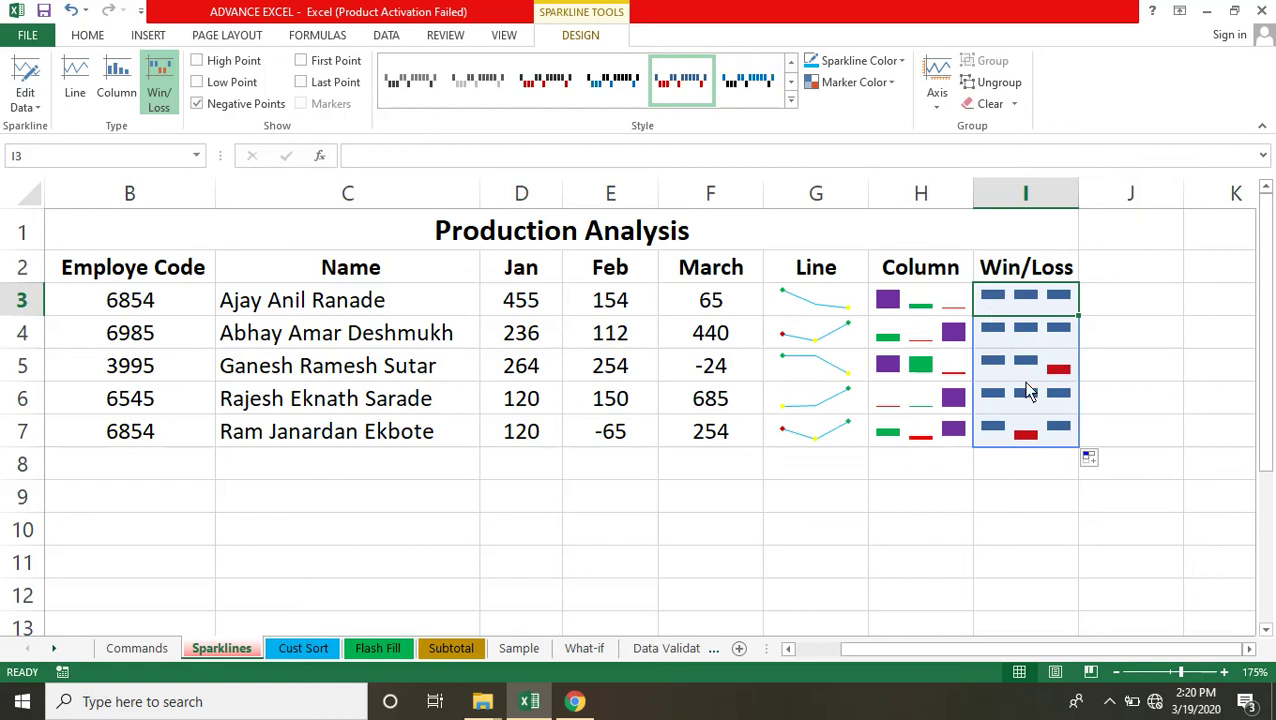
click(1015, 384)
click(1015, 372)
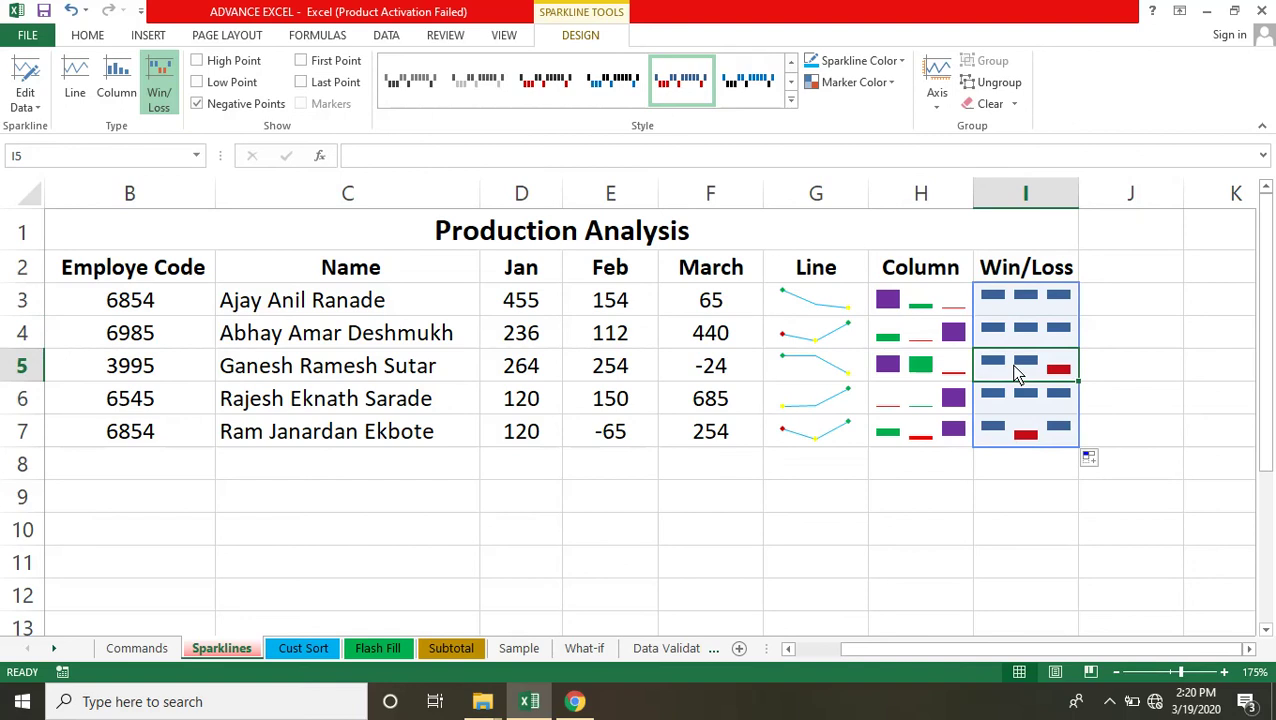
click(1037, 335)
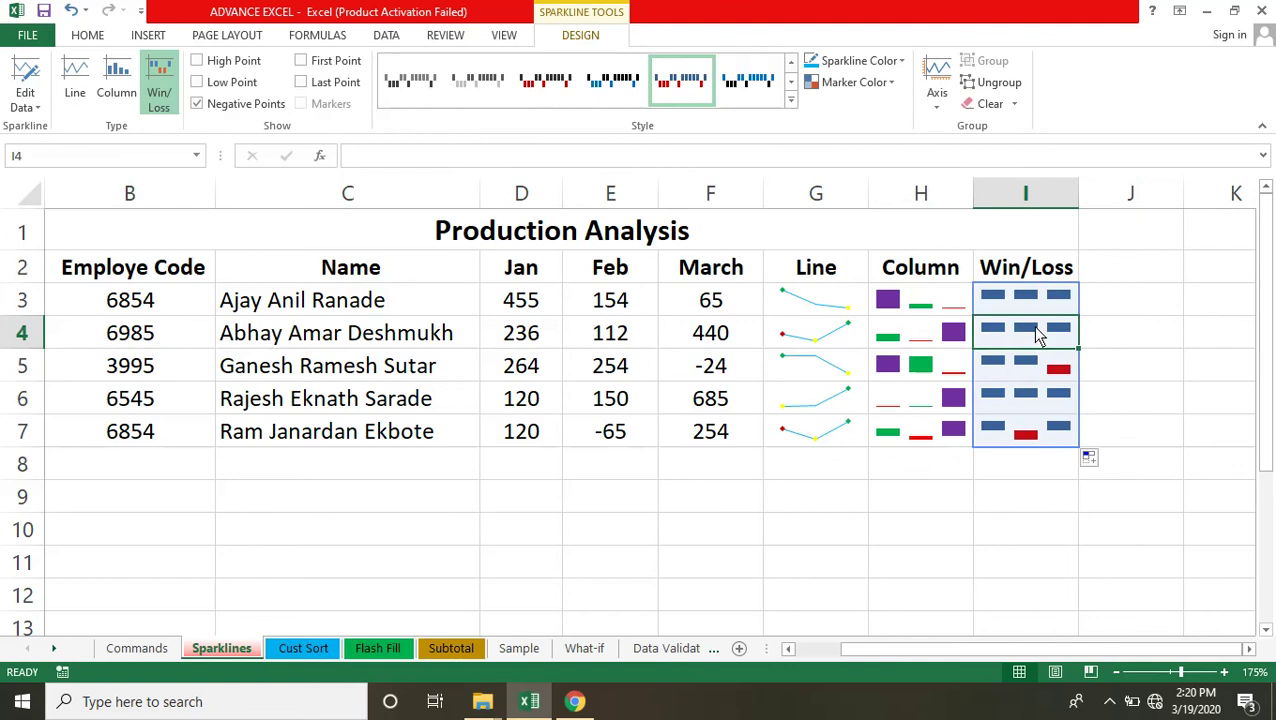
click(1043, 378)
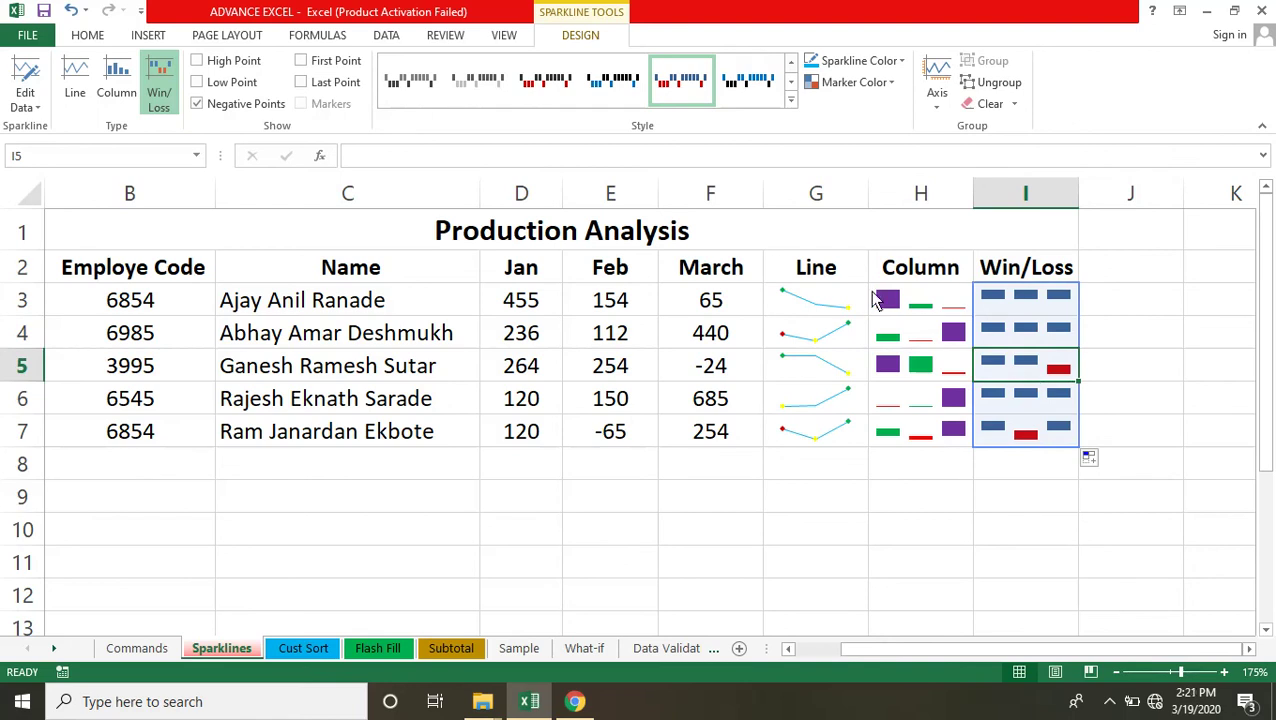
Change the Line sparkline group's location from G3:G7 to $J$3:$J$7.
click(843, 296)
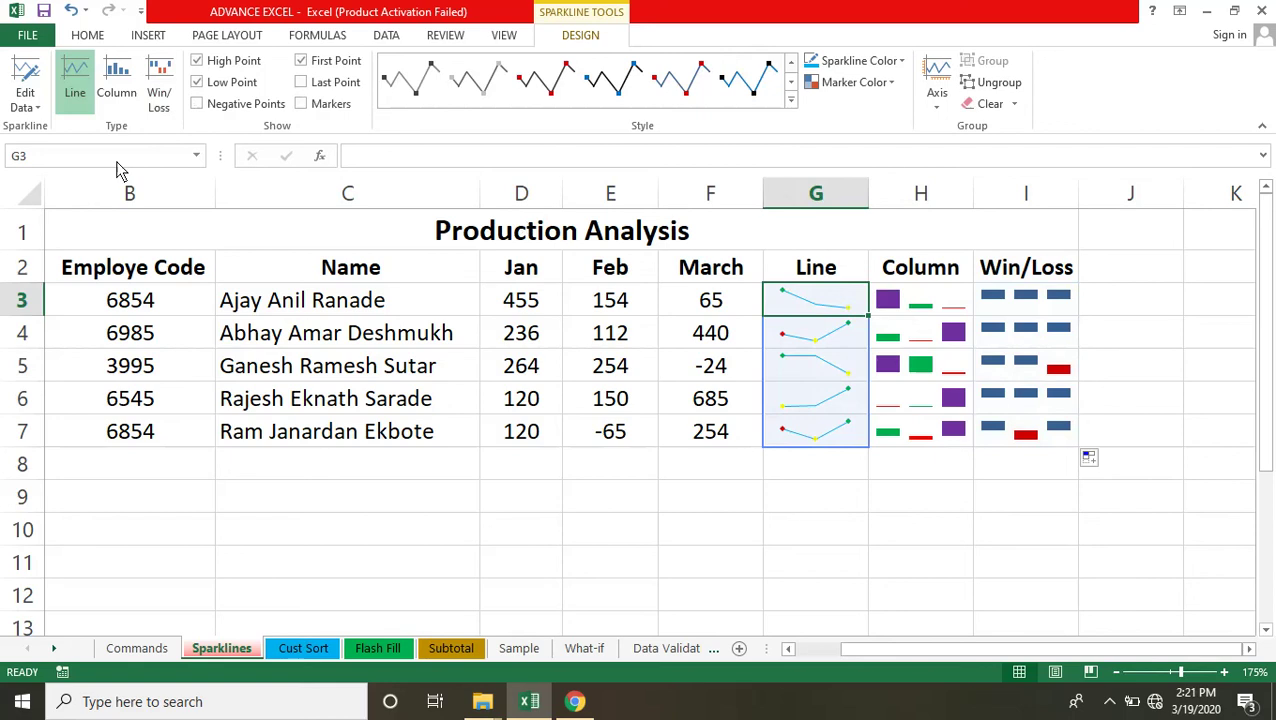
click(29, 100)
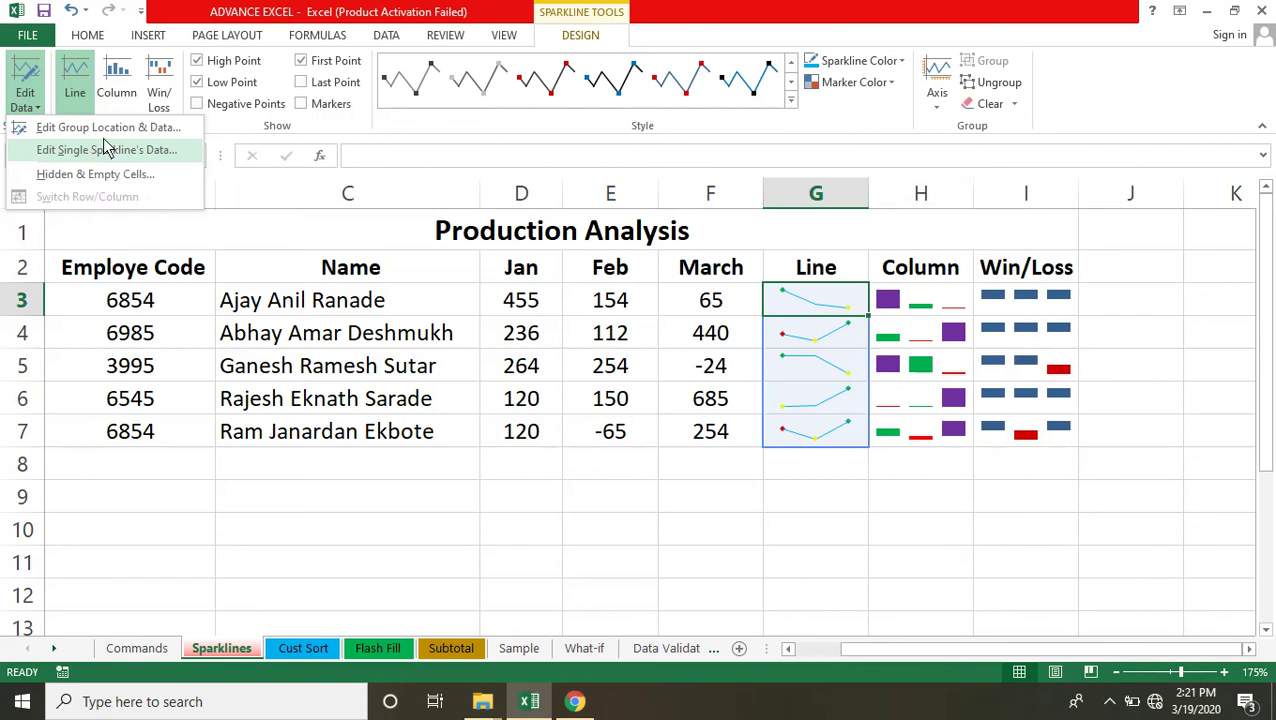
click(160, 127)
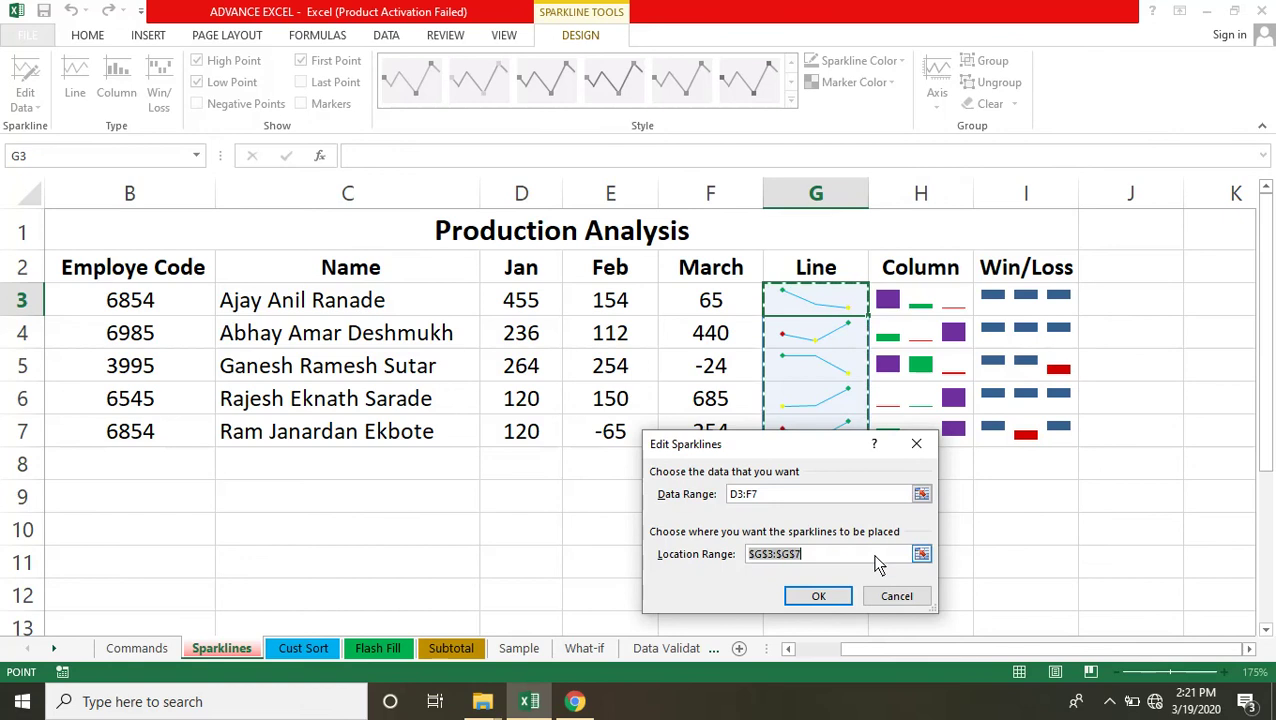
click(1107, 307)
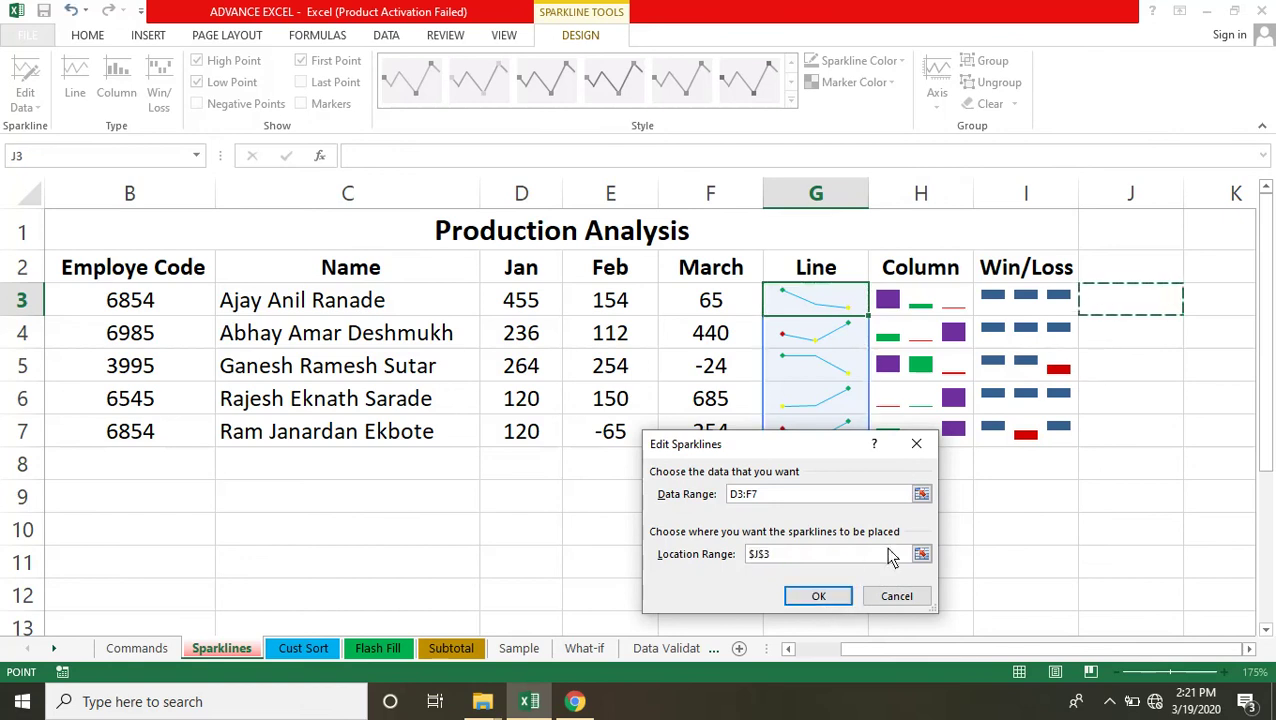
drag(1122, 305, 1130, 430)
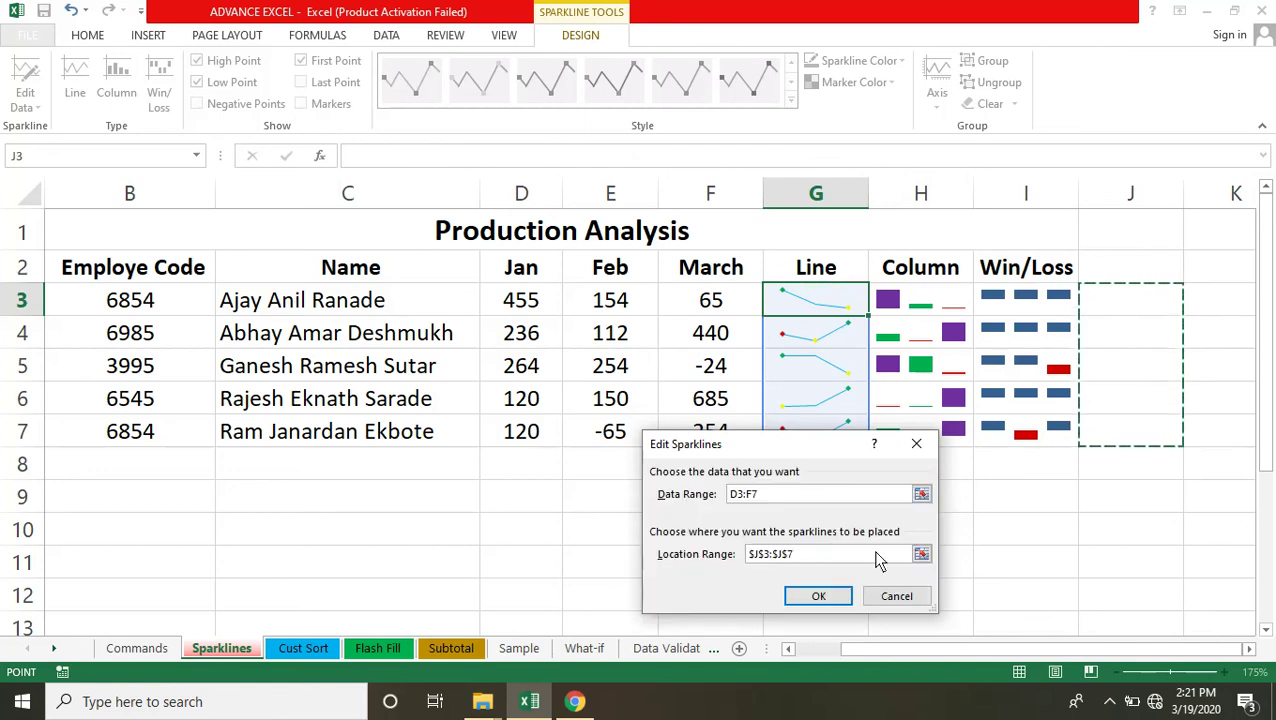
click(798, 598)
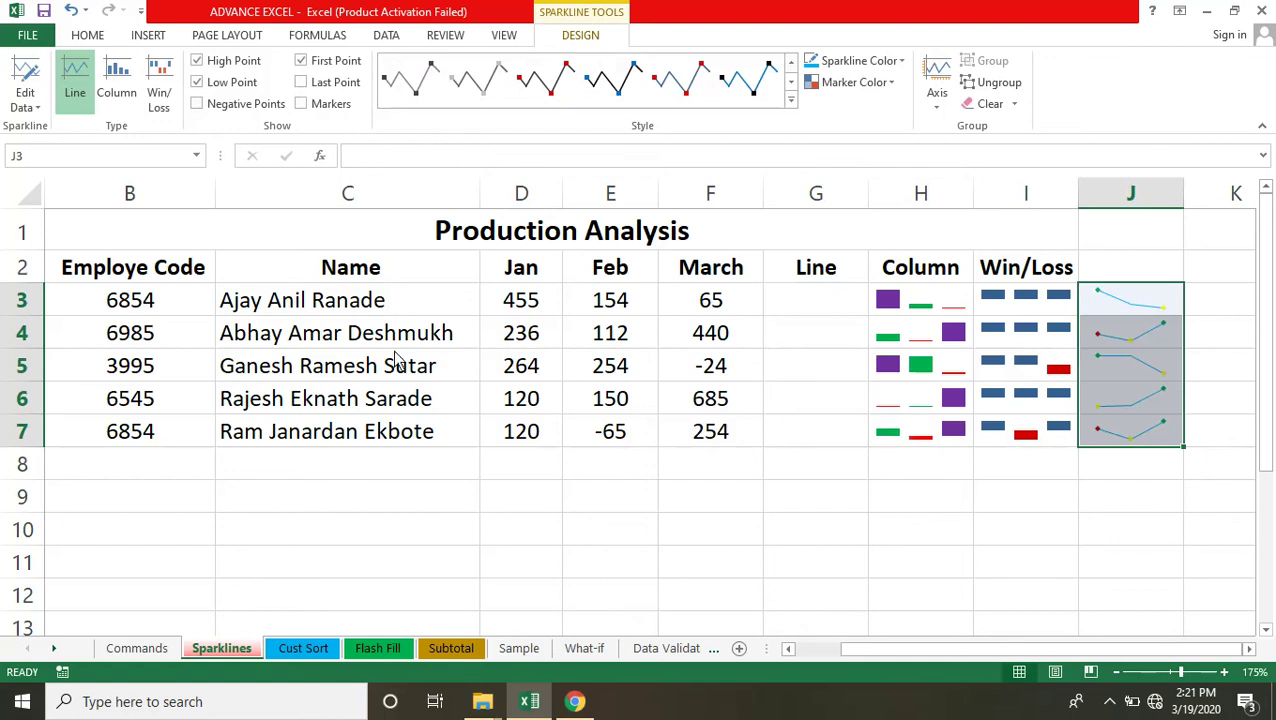
Edit the H3 sparkline's single data range to D3:E3 (Jan and Feb only).
click(941, 295)
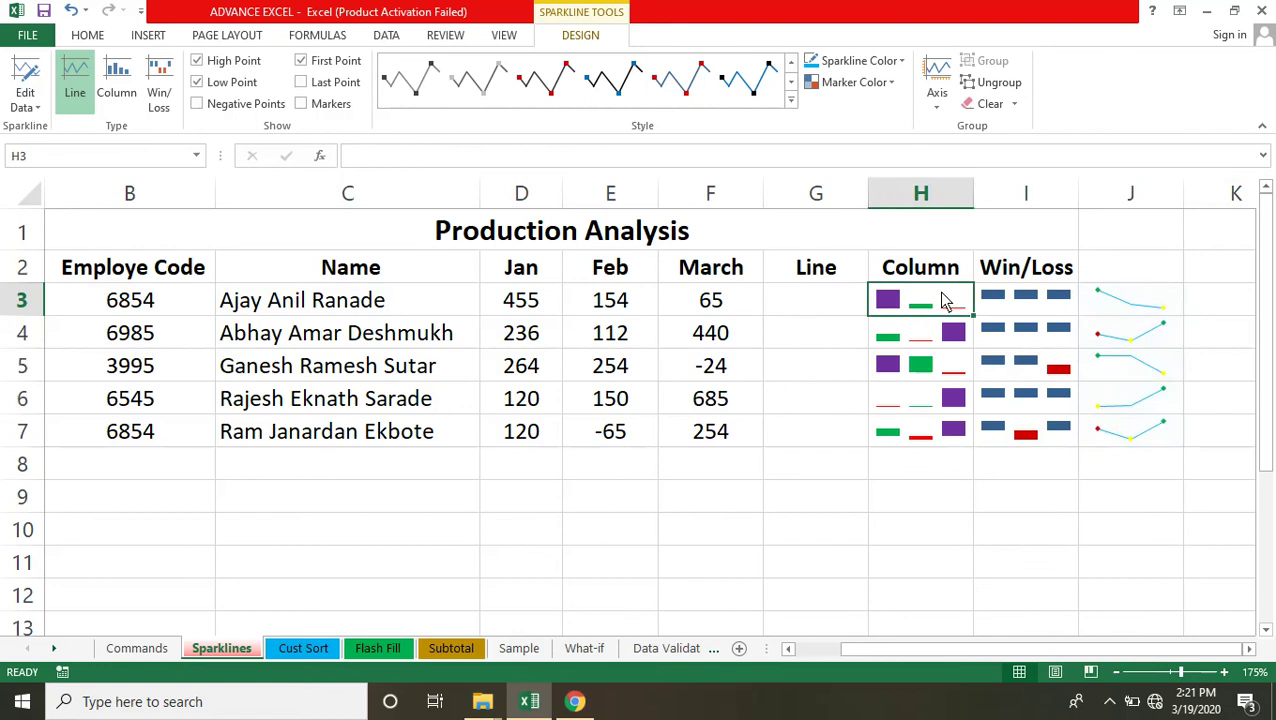
click(31, 113)
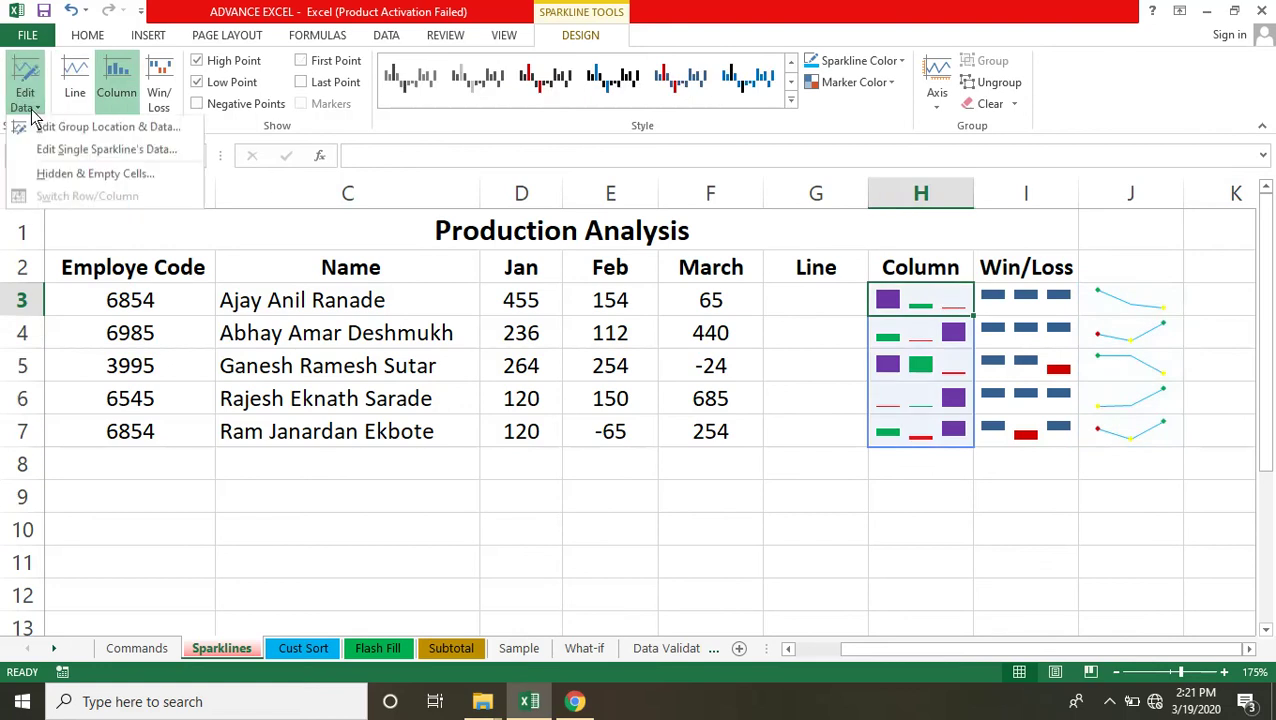
click(86, 150)
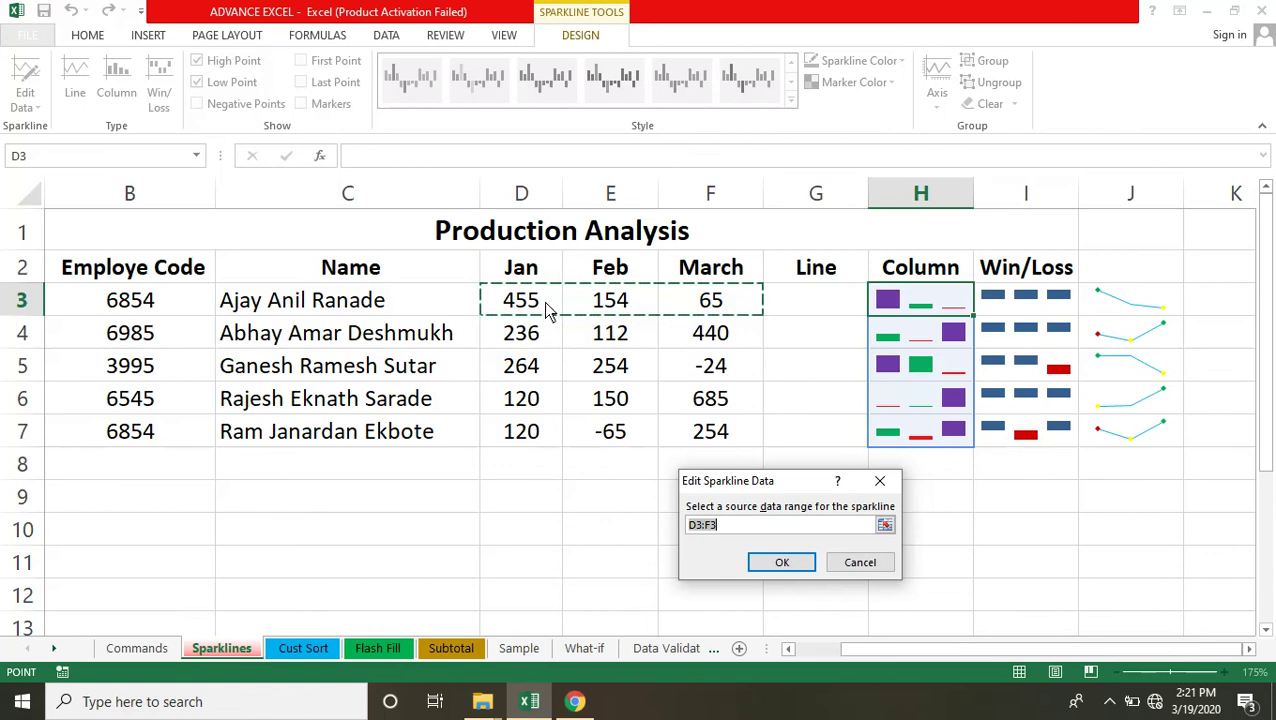
drag(527, 303, 605, 309)
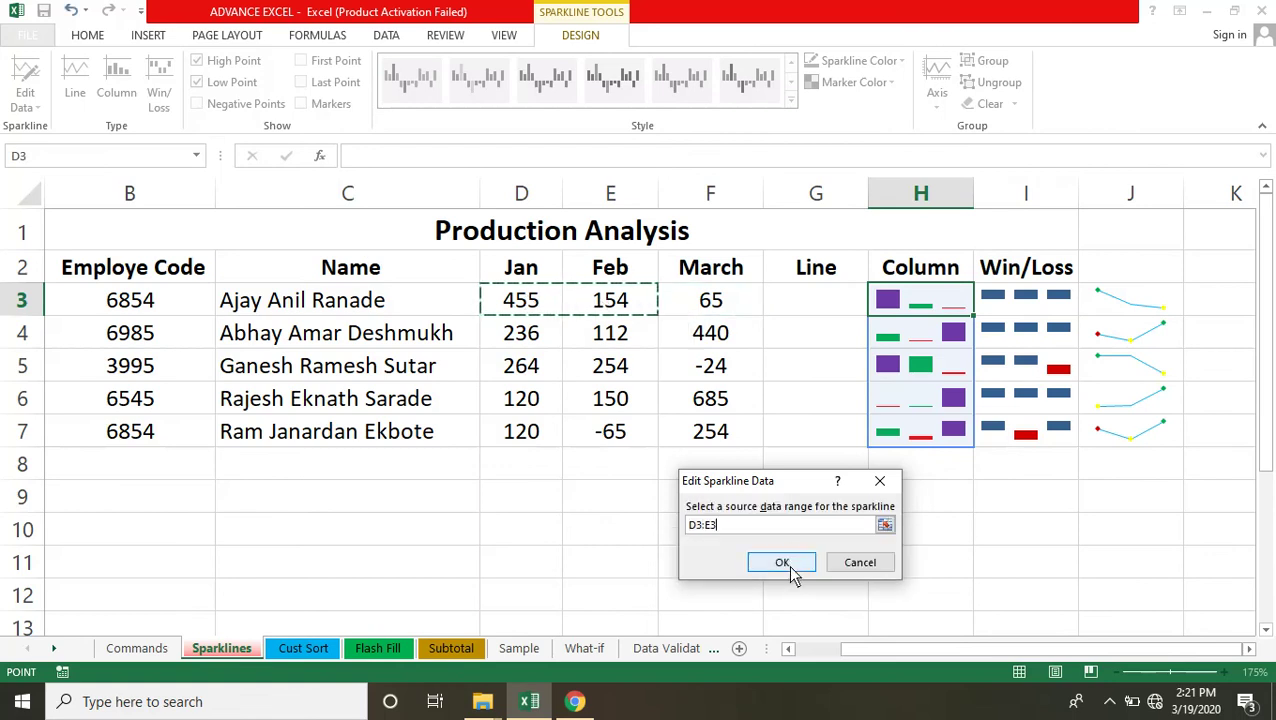
click(790, 562)
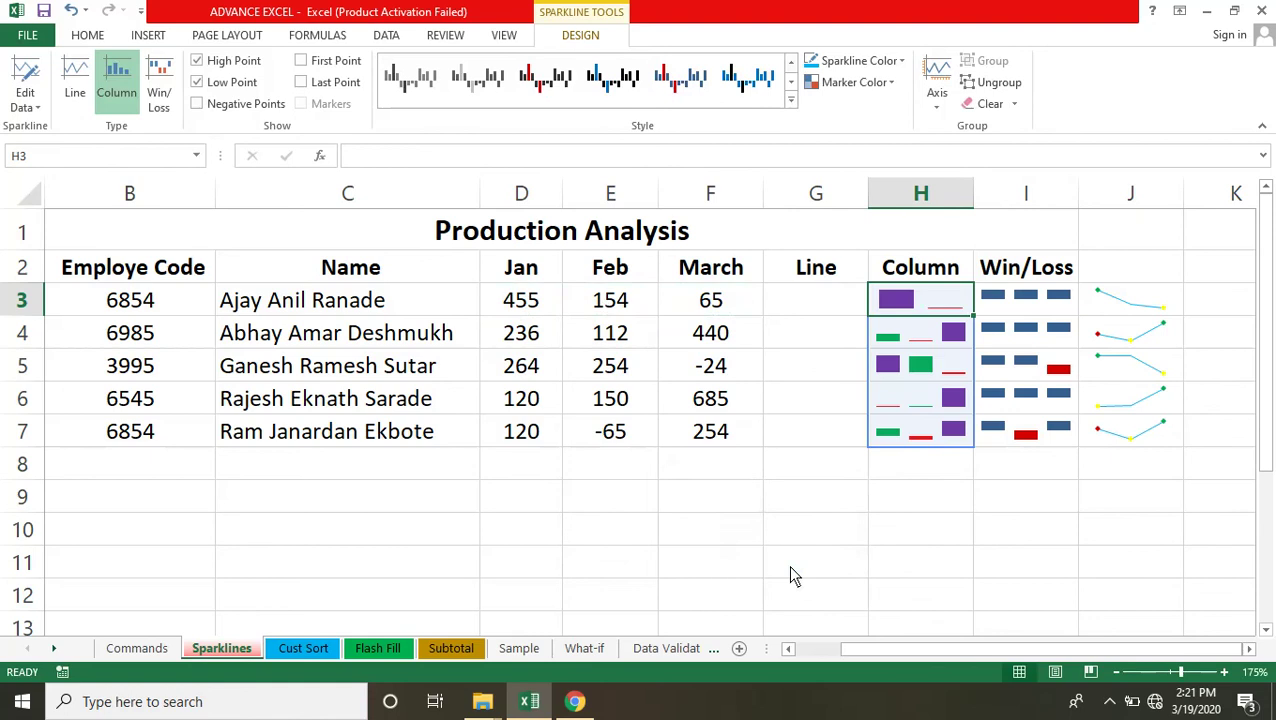
Open the Win/Loss group's Hidden & Empty Cell settings and confirm them with Gaps kept.
click(1035, 308)
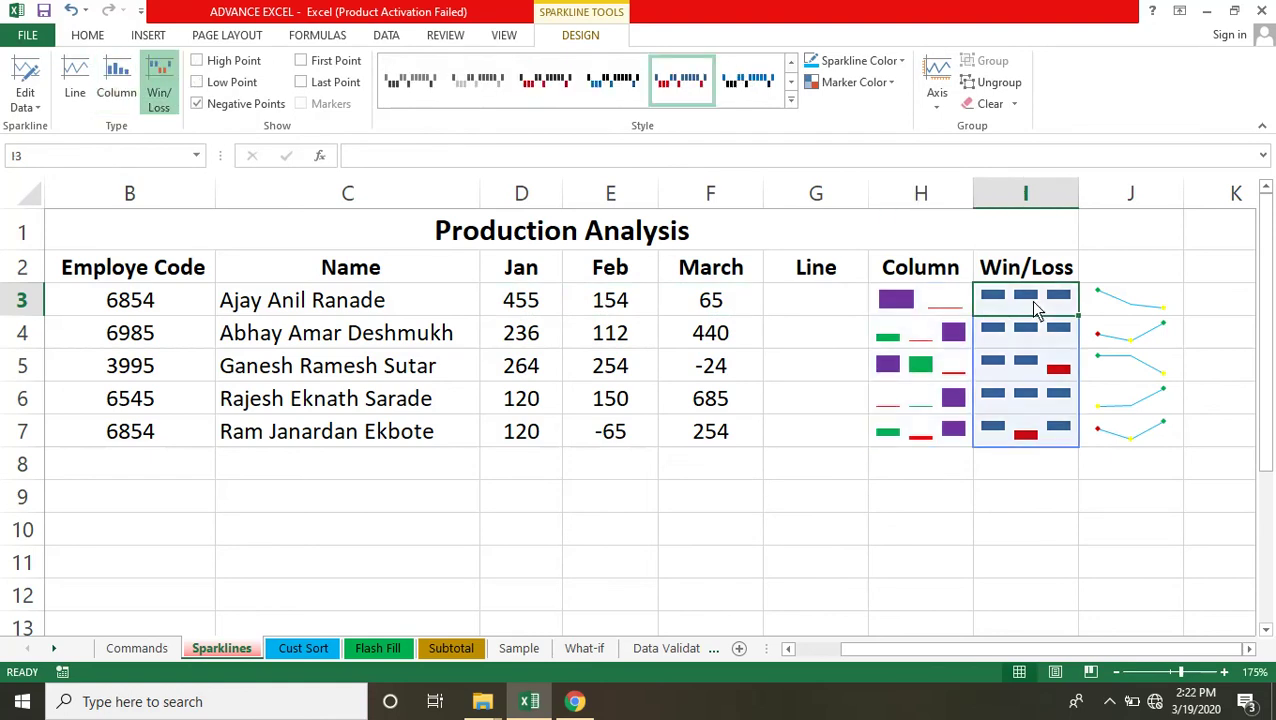
click(24, 107)
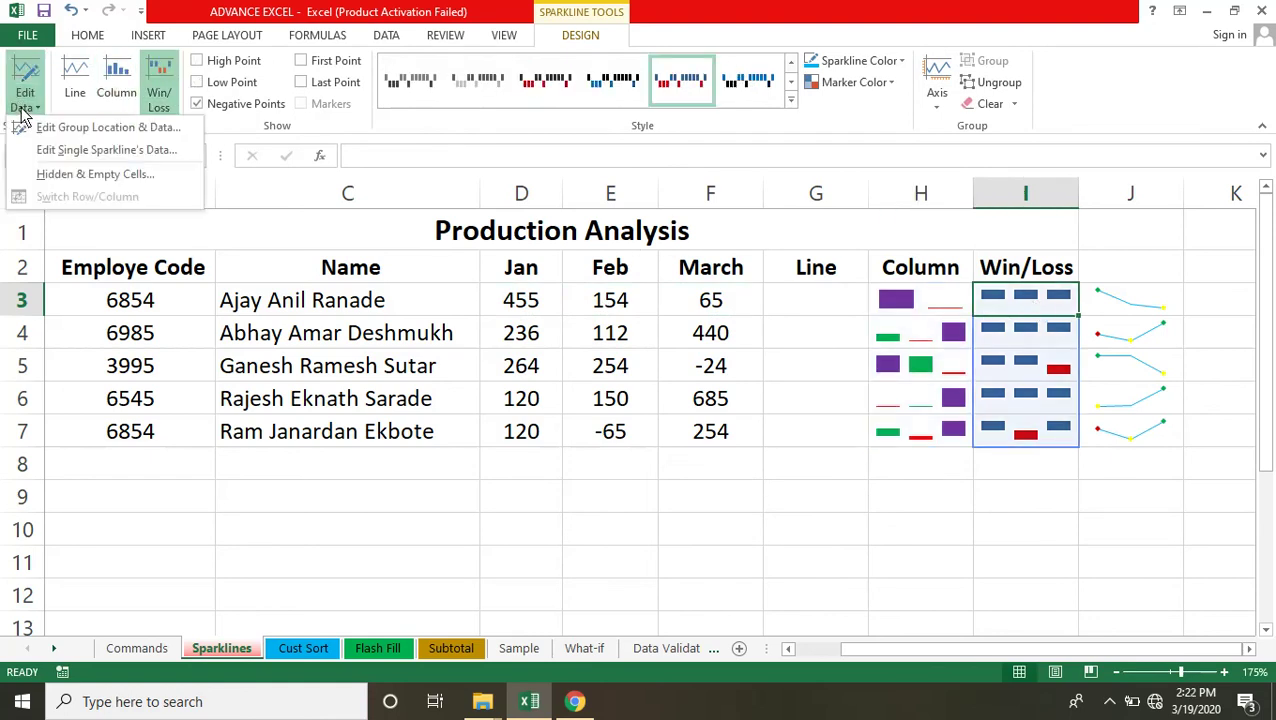
click(70, 180)
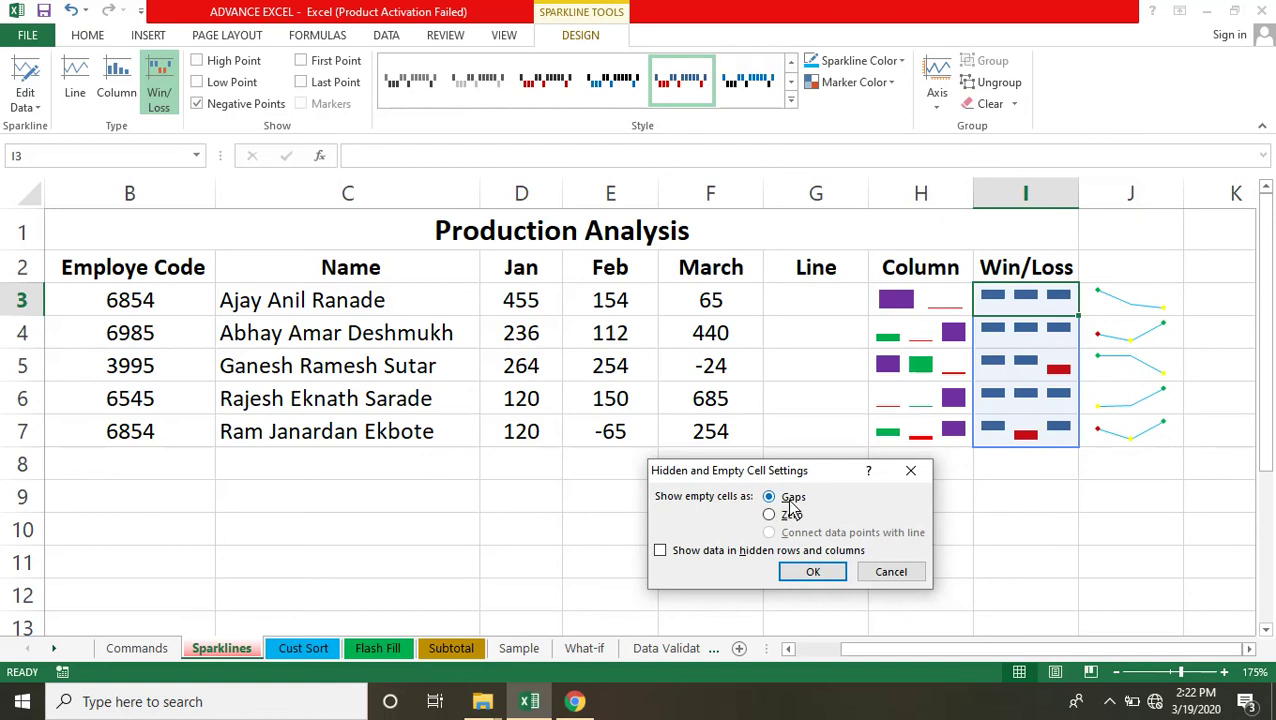
click(812, 572)
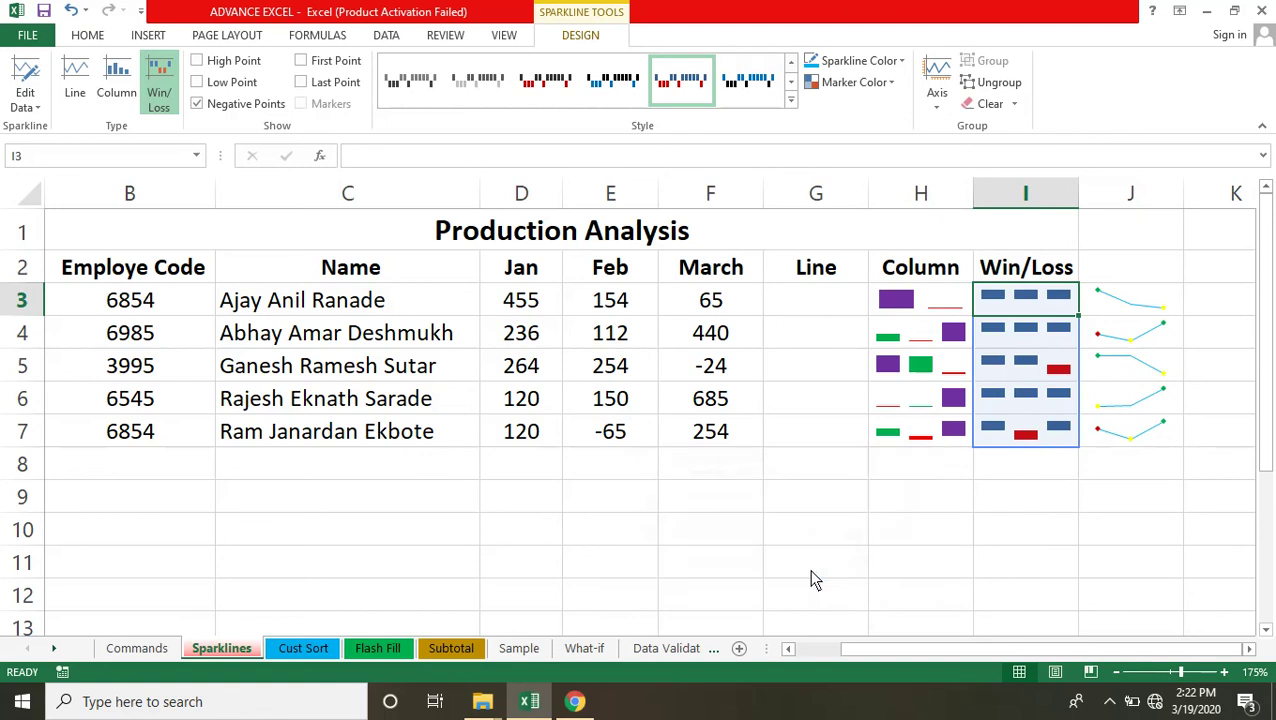
Clear the February value in E3, leaving the cell empty.
click(620, 305)
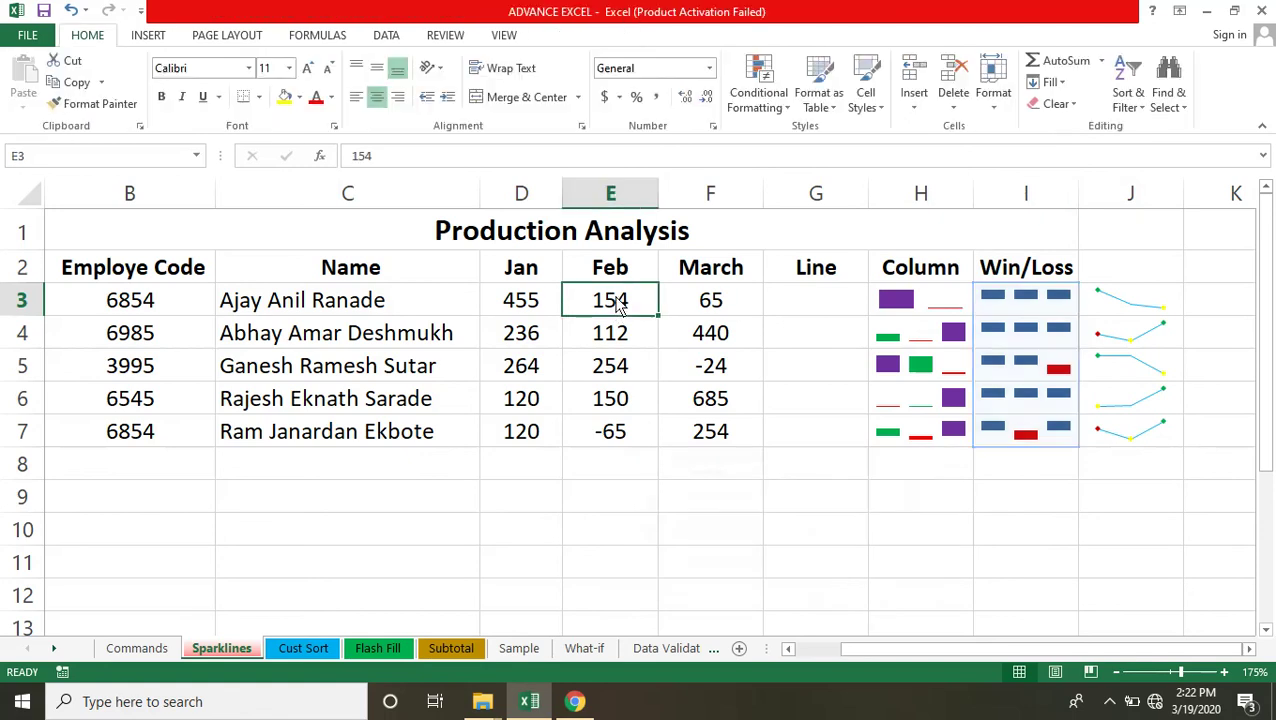
key(BackSpace)
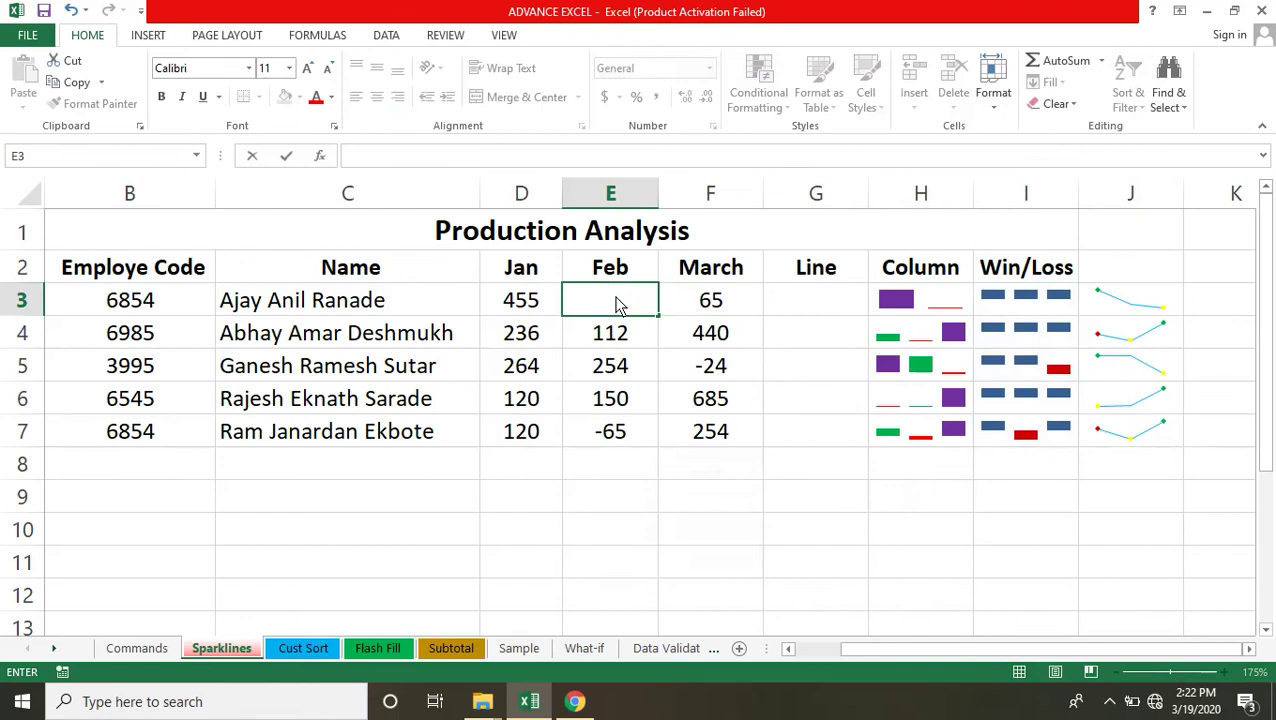
key(Return)
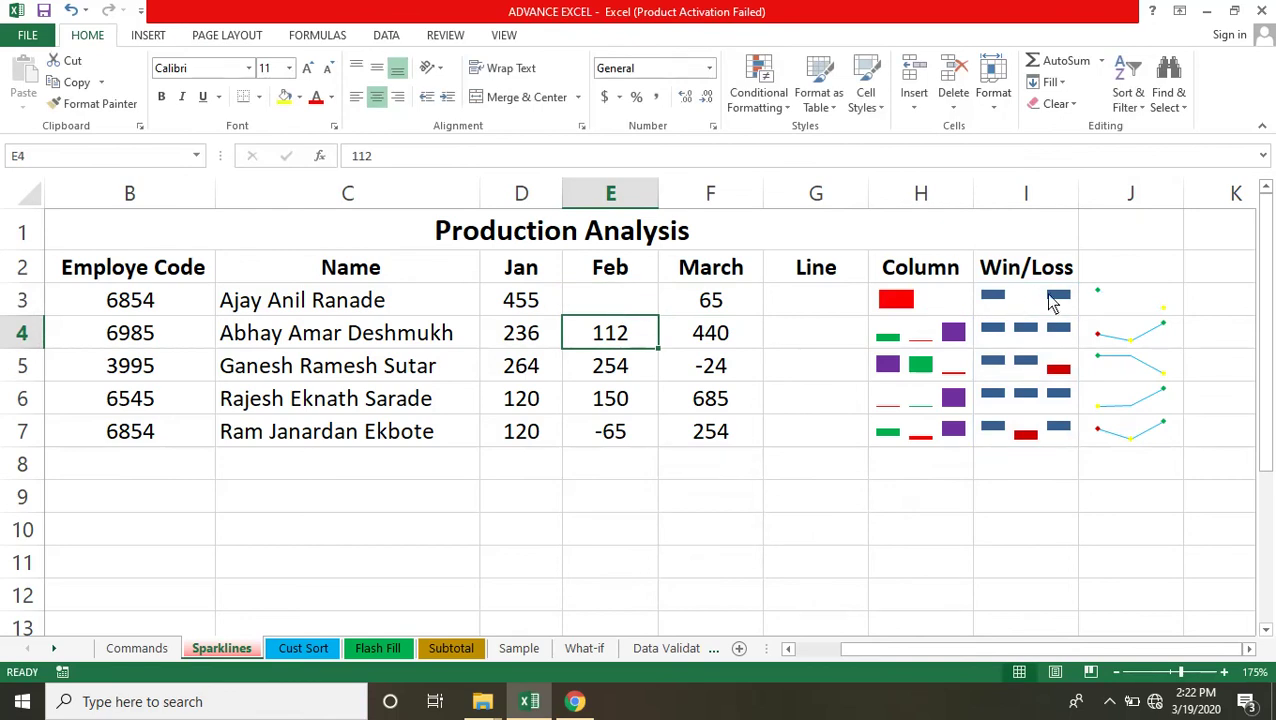
Enter 0 in E3, then clear it again so E3 stays blank.
click(630, 303)
text(0)
key(Return)
click(630, 303)
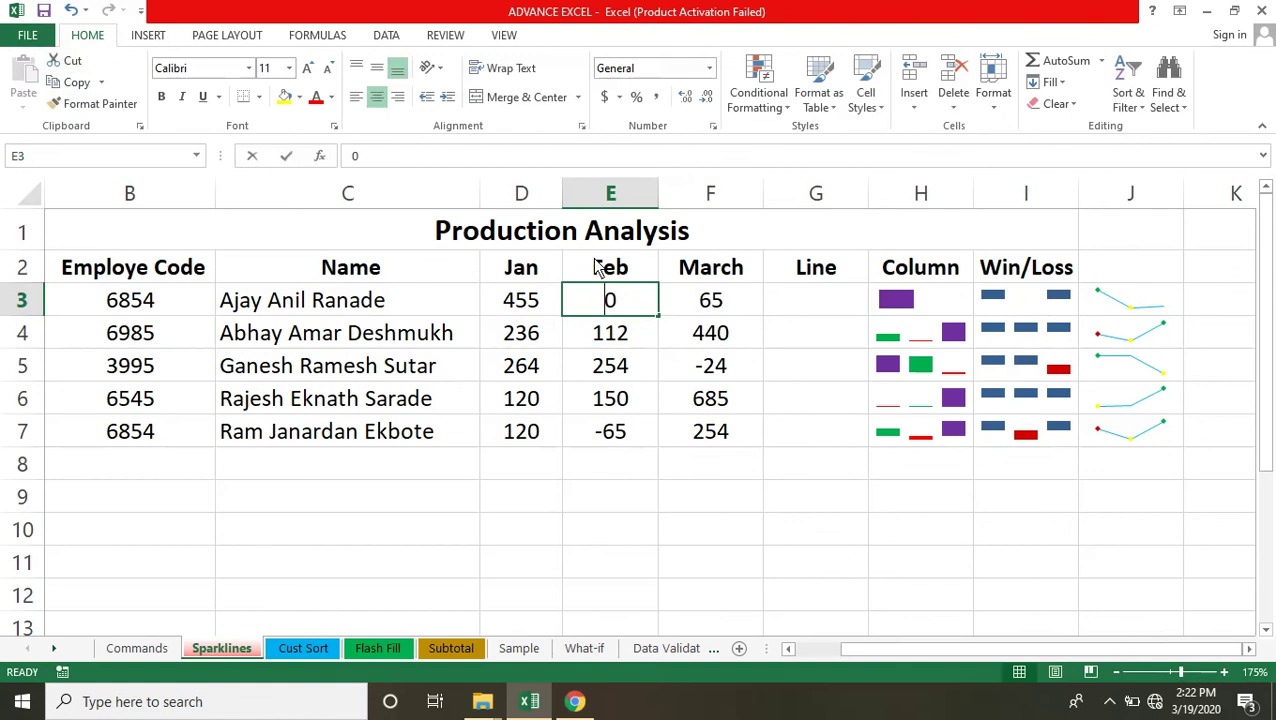
key(BackSpace)
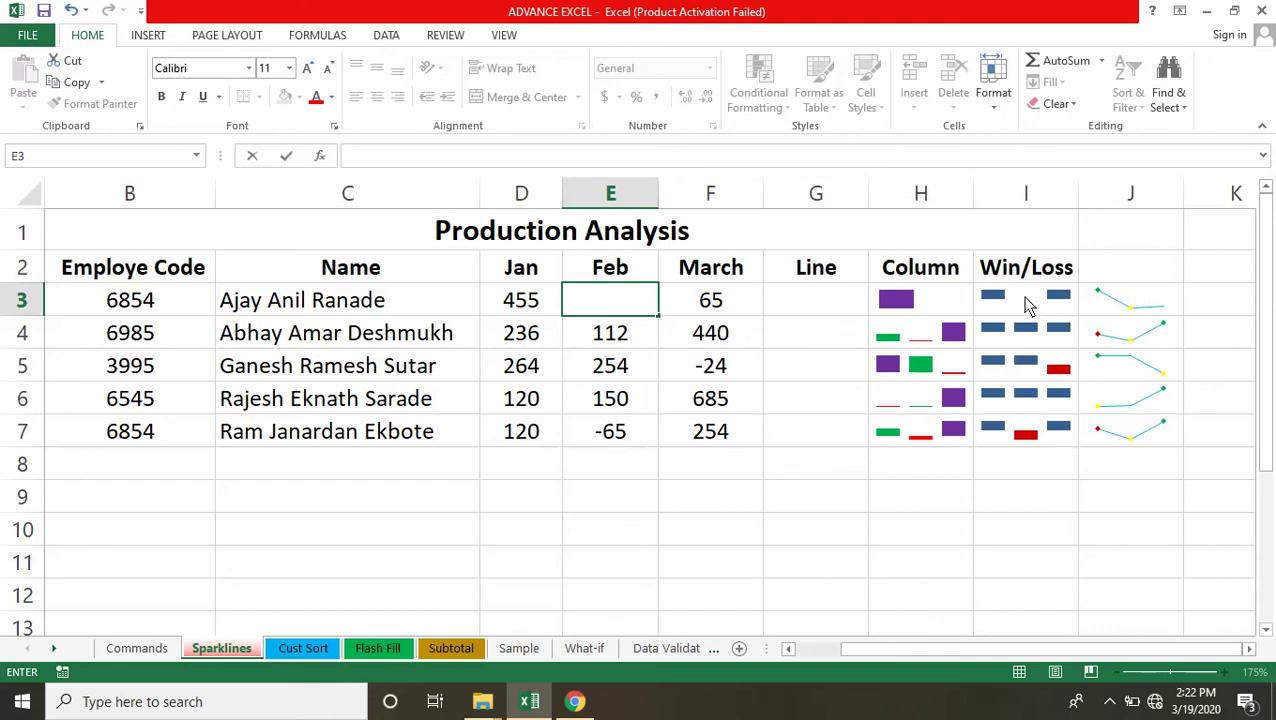
click(1027, 305)
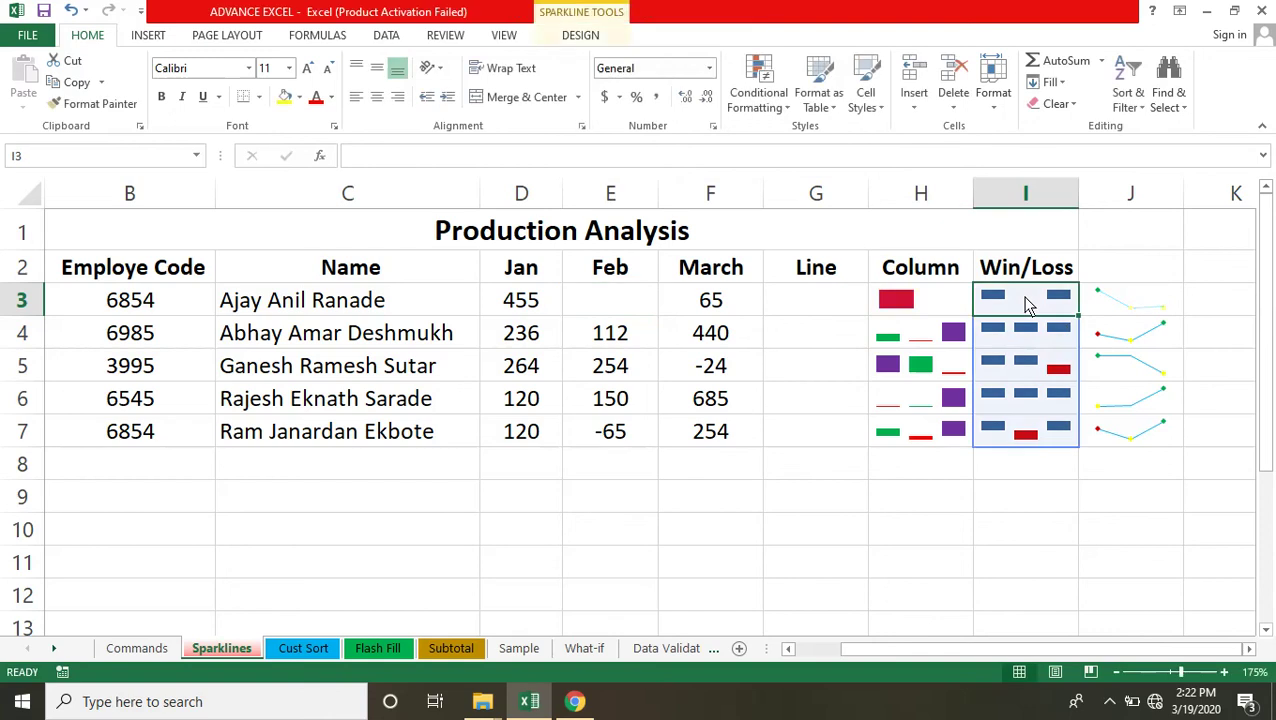
Set the Win/Loss sparklines in I3:I7 to show empty cells as Zero.
click(580, 35)
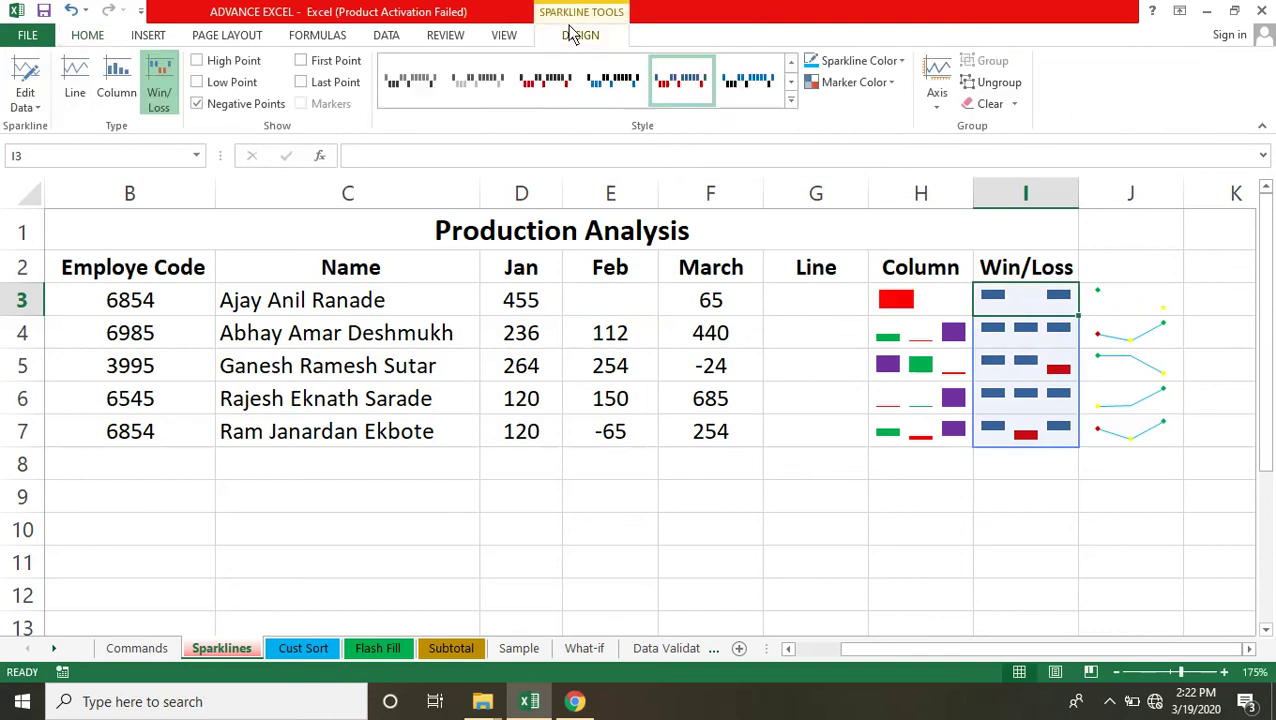
click(22, 107)
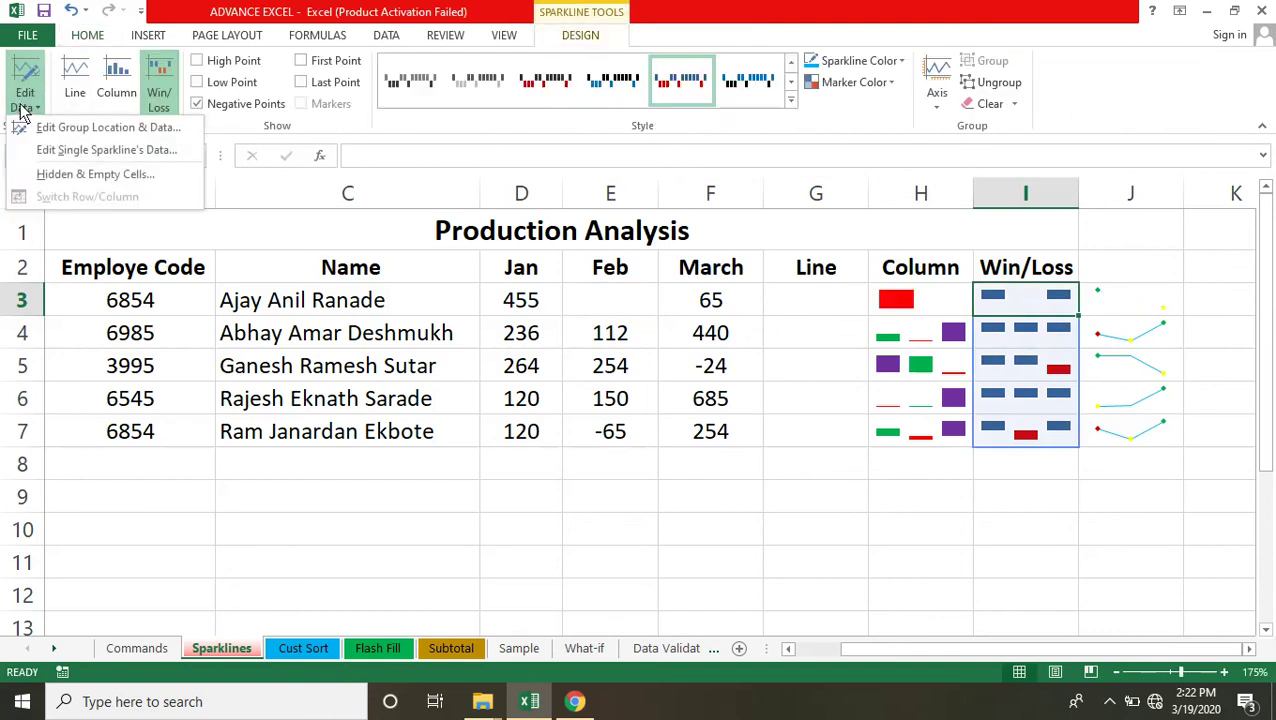
click(68, 174)
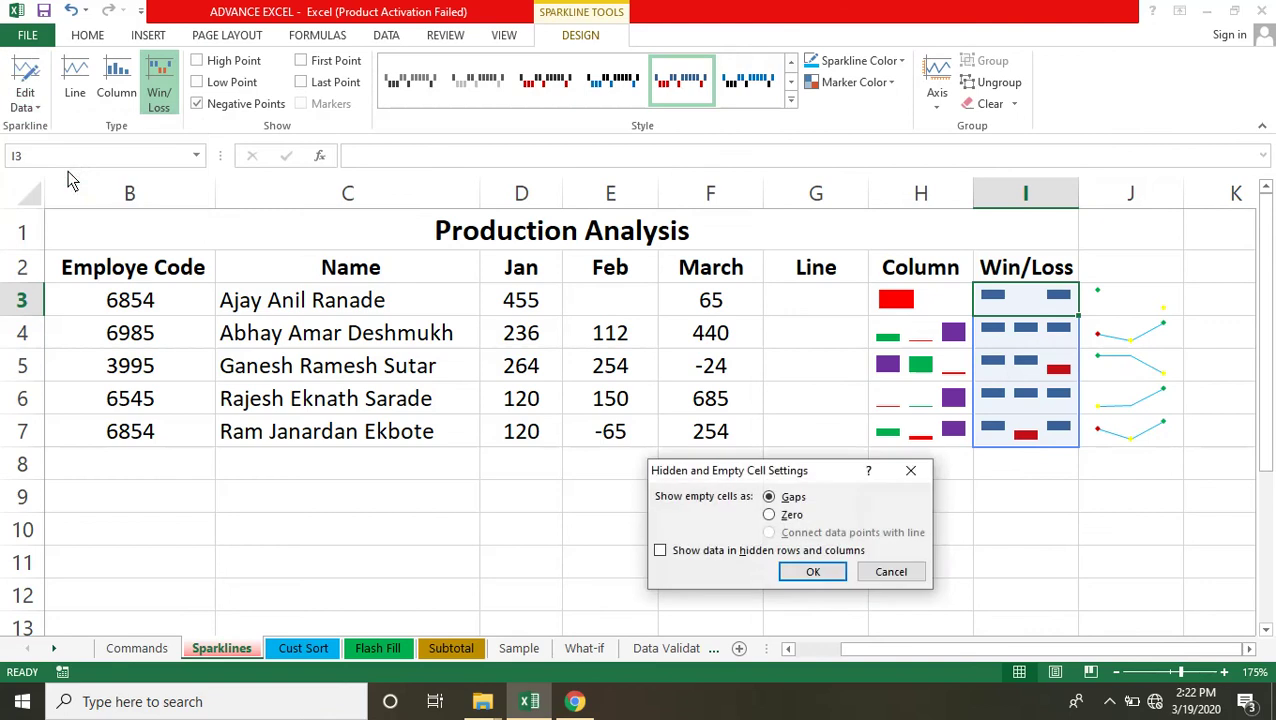
click(768, 514)
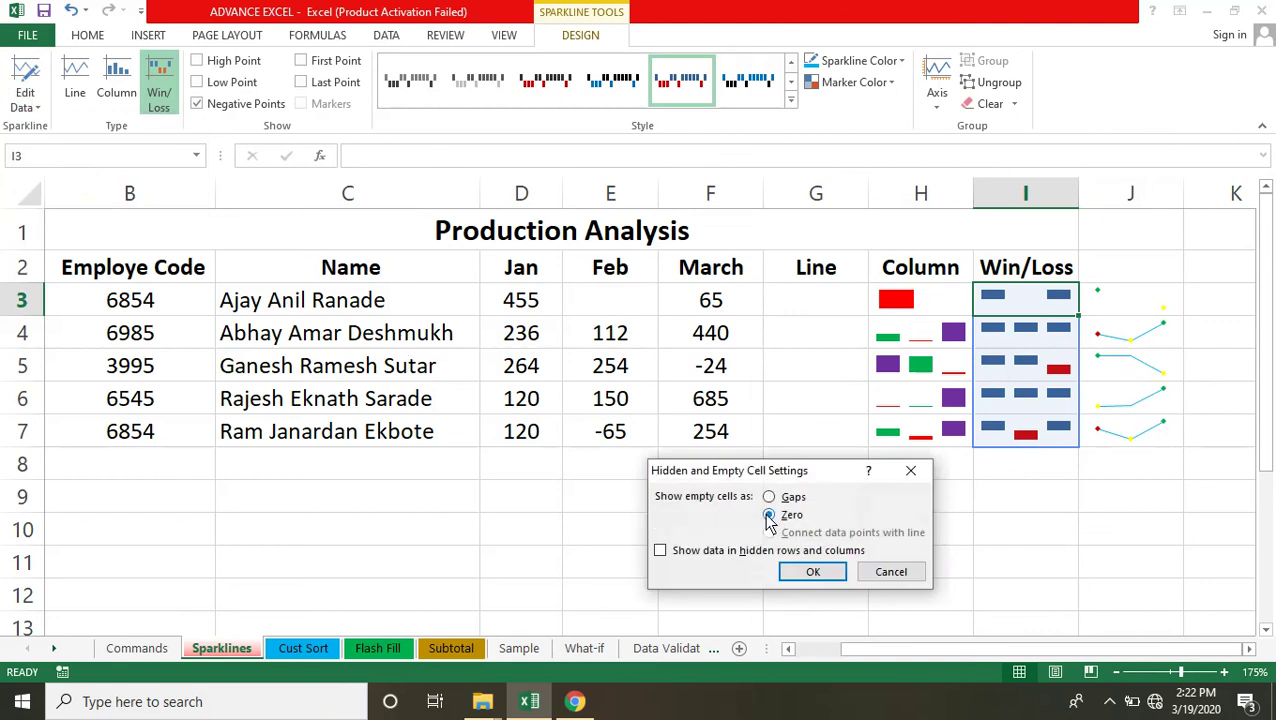
click(814, 575)
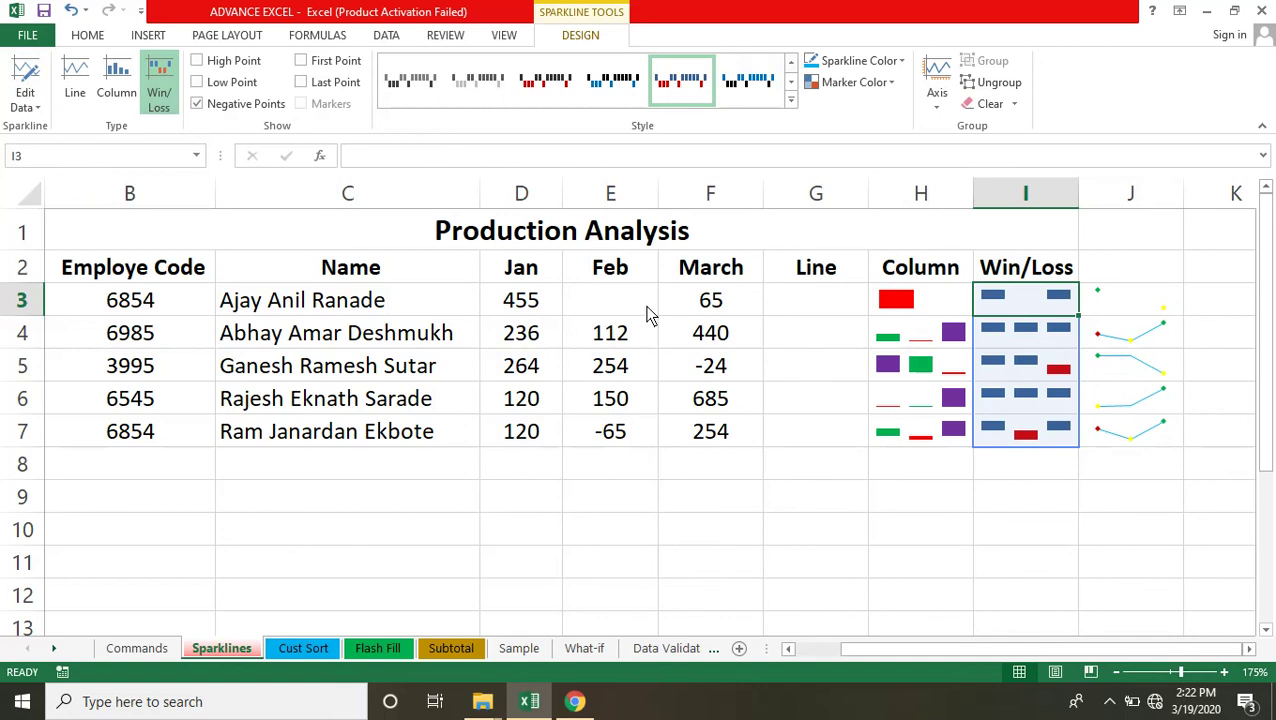
Set the Column sparklines in H3:H7 to show empty cells as Zero.
click(929, 298)
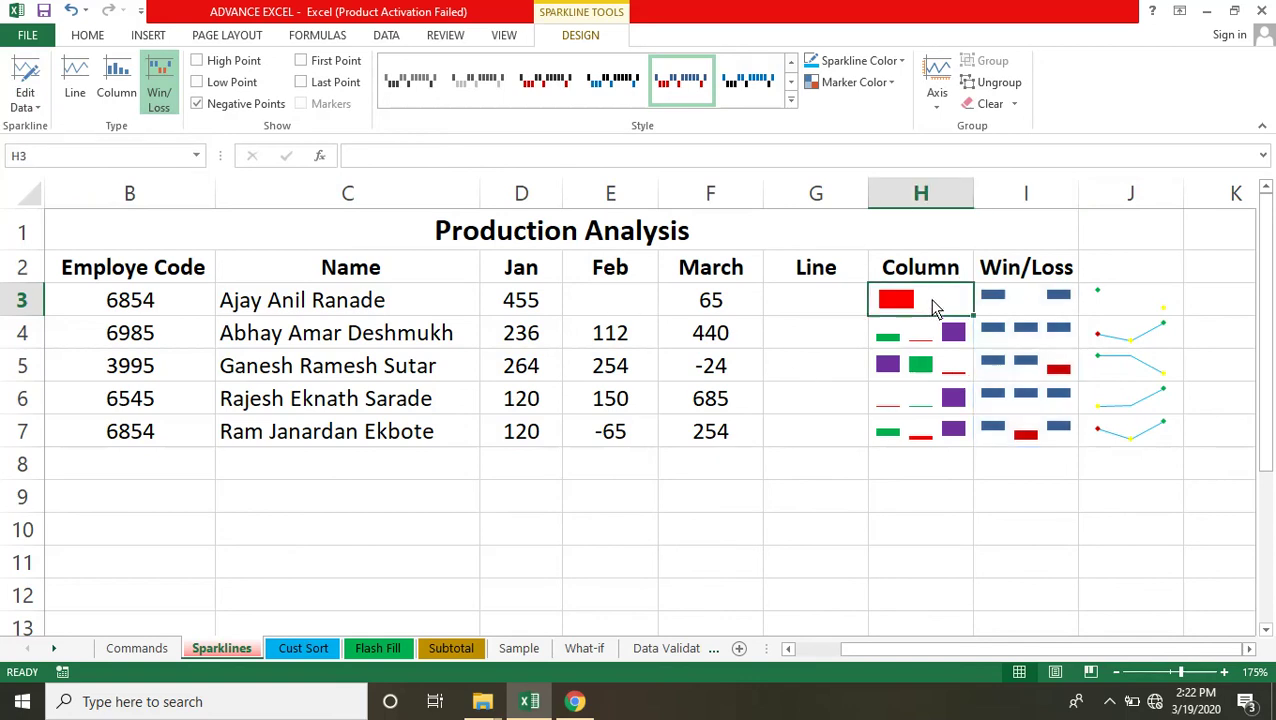
click(35, 108)
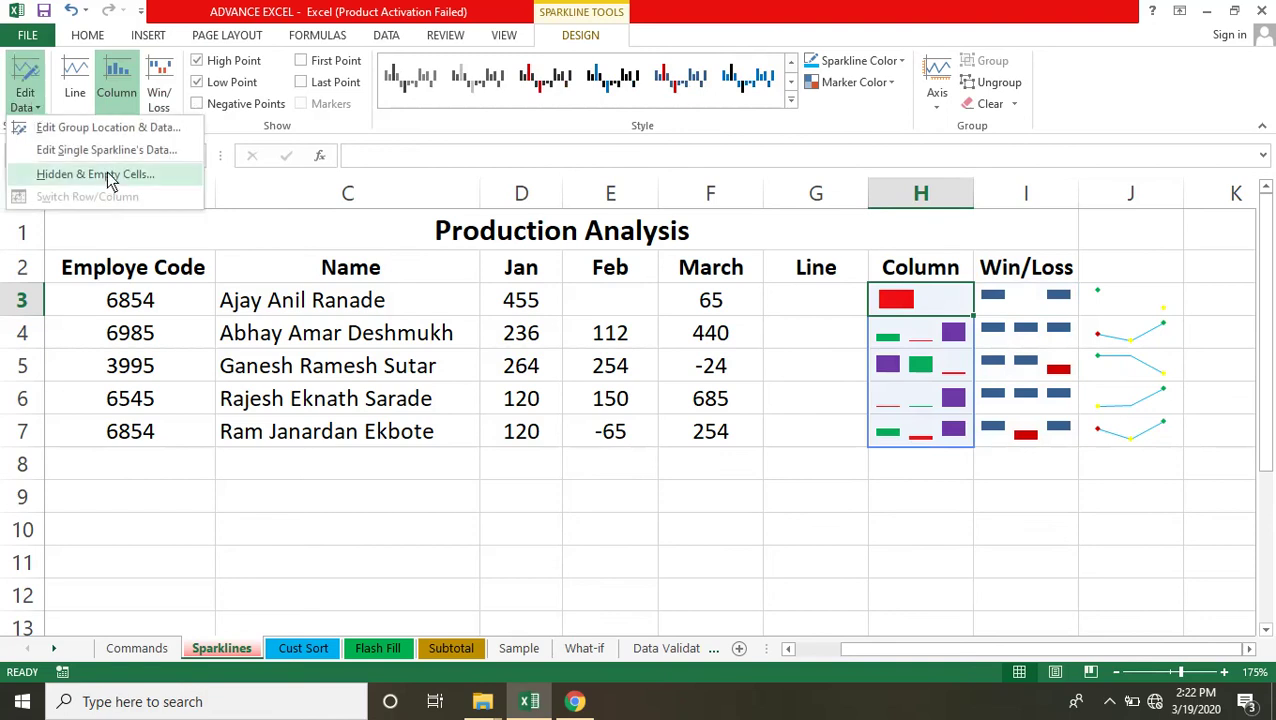
click(110, 176)
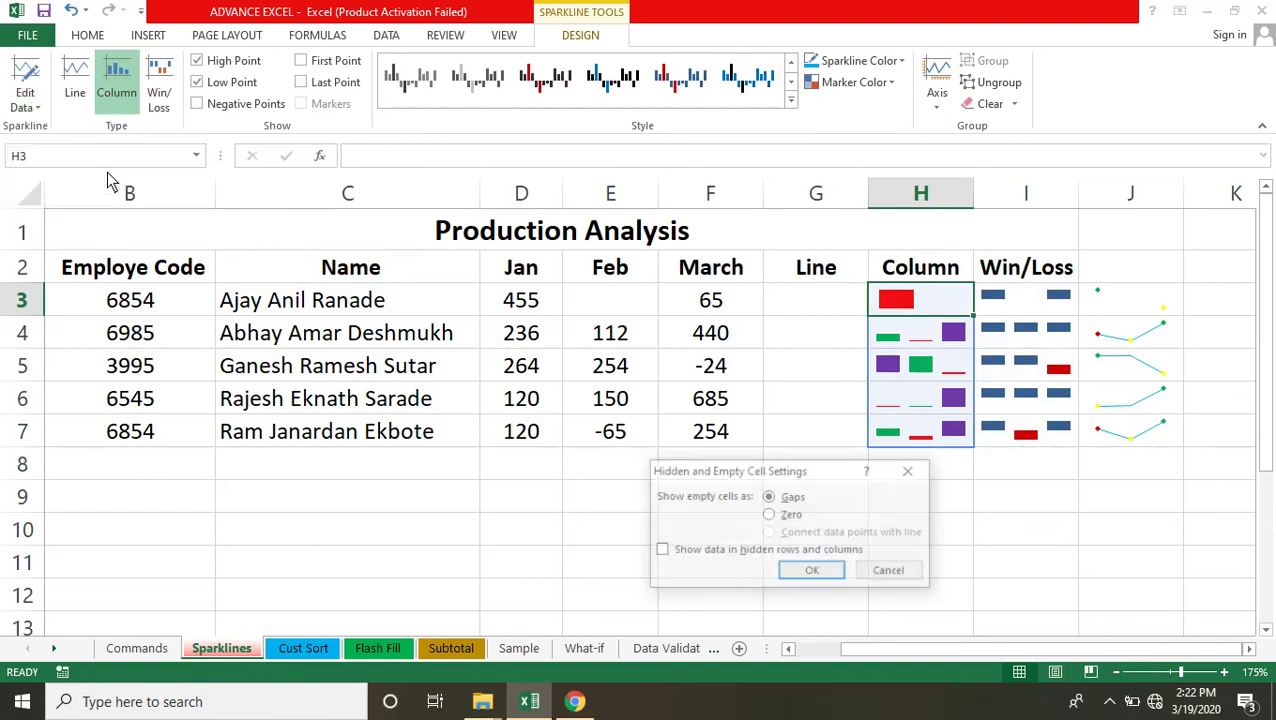
click(790, 518)
click(816, 573)
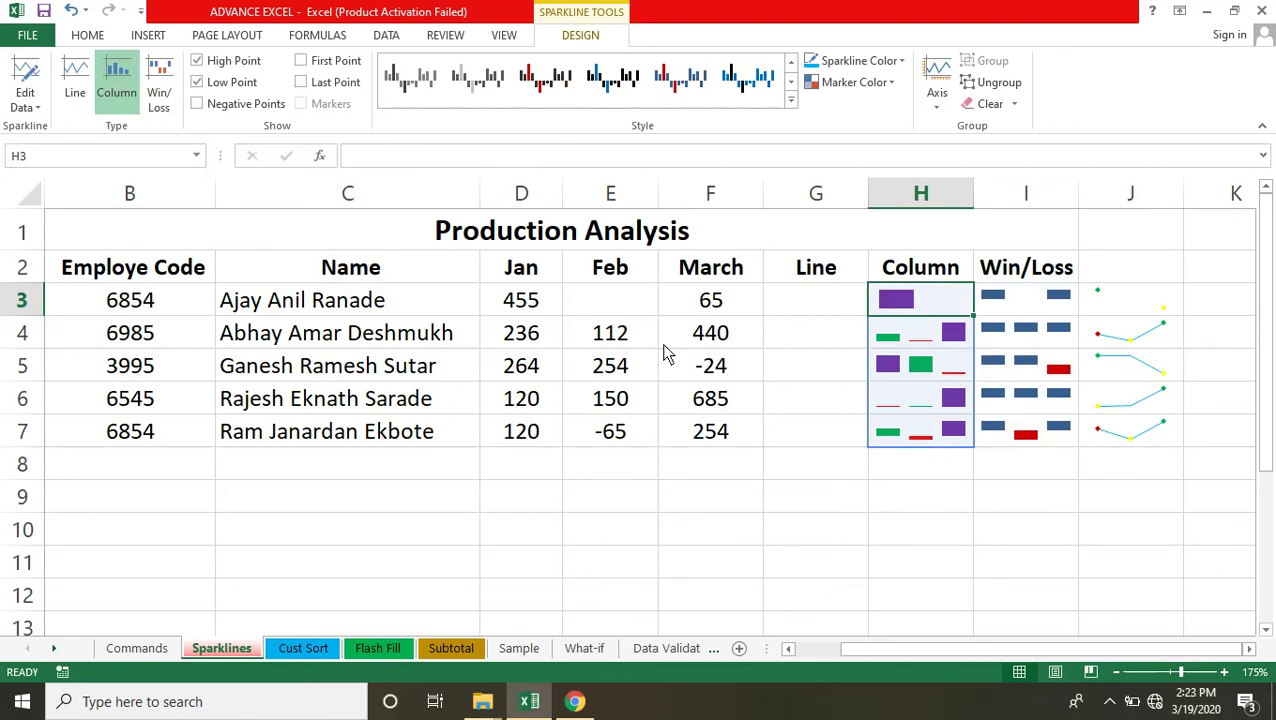
Enter 45 in E3 and select the I3 Win/Loss sparkline group.
click(640, 305)
text(4)
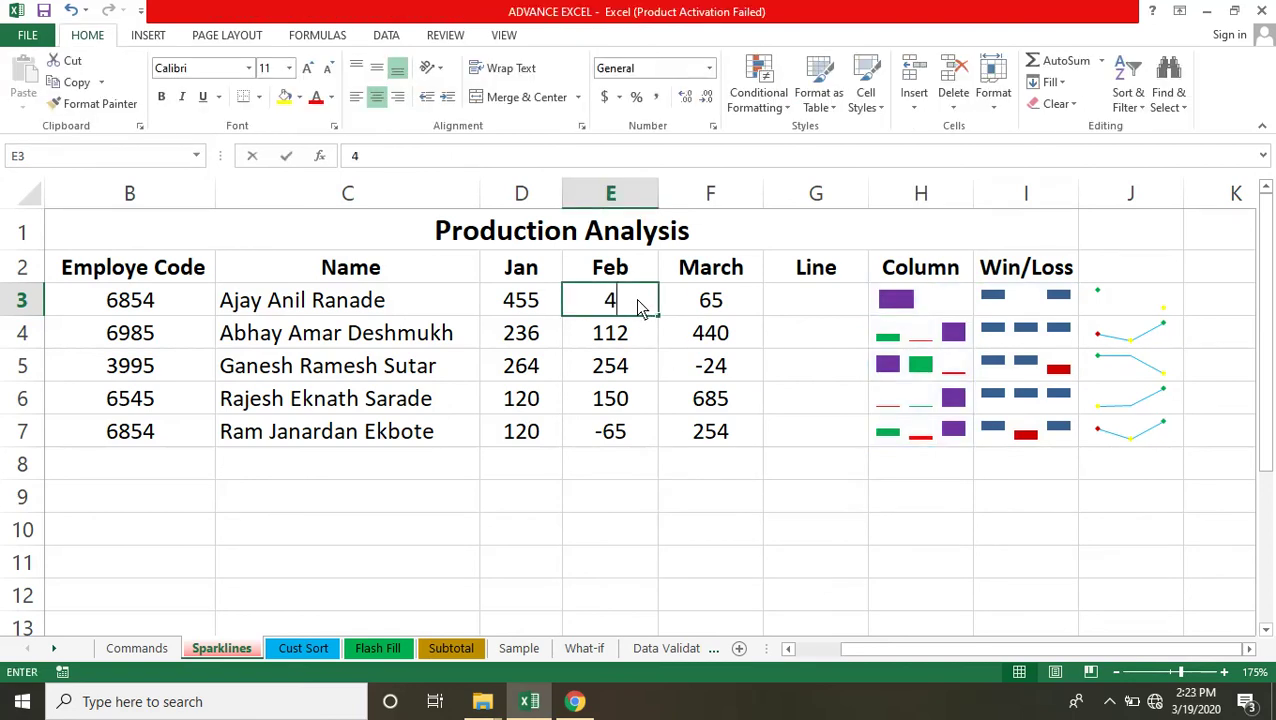
text(5)
key(Return)
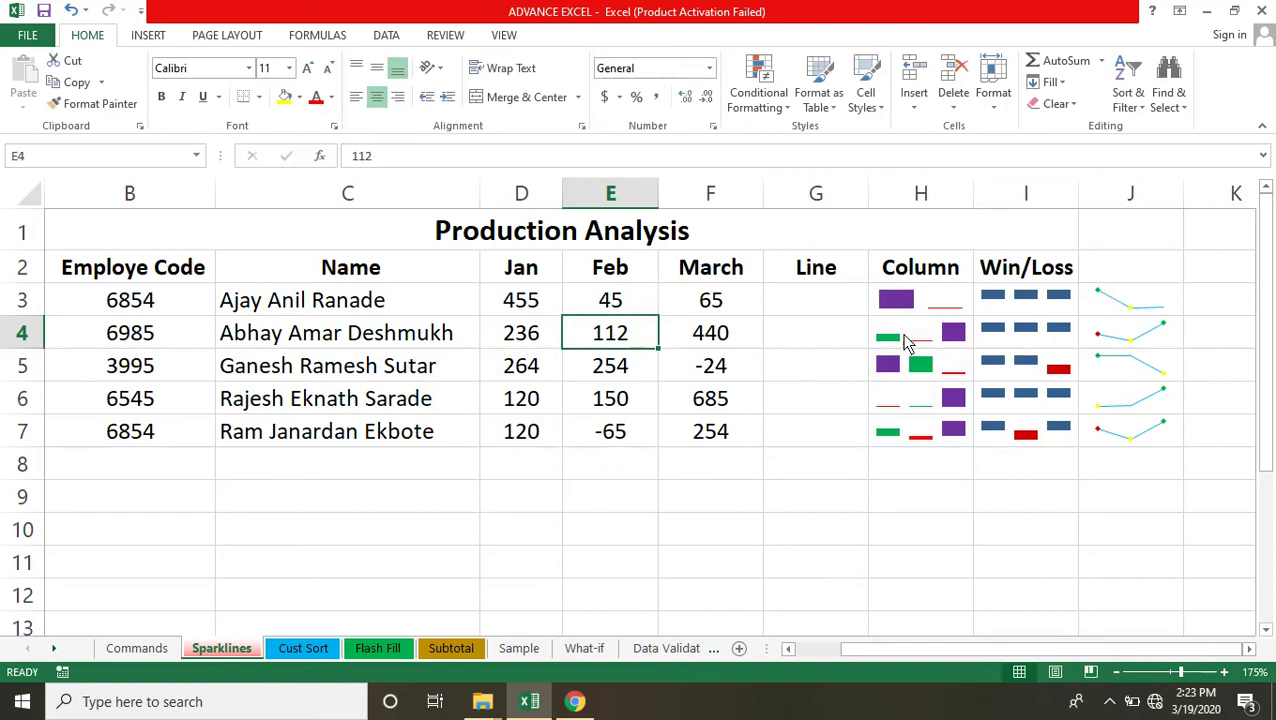
click(1029, 302)
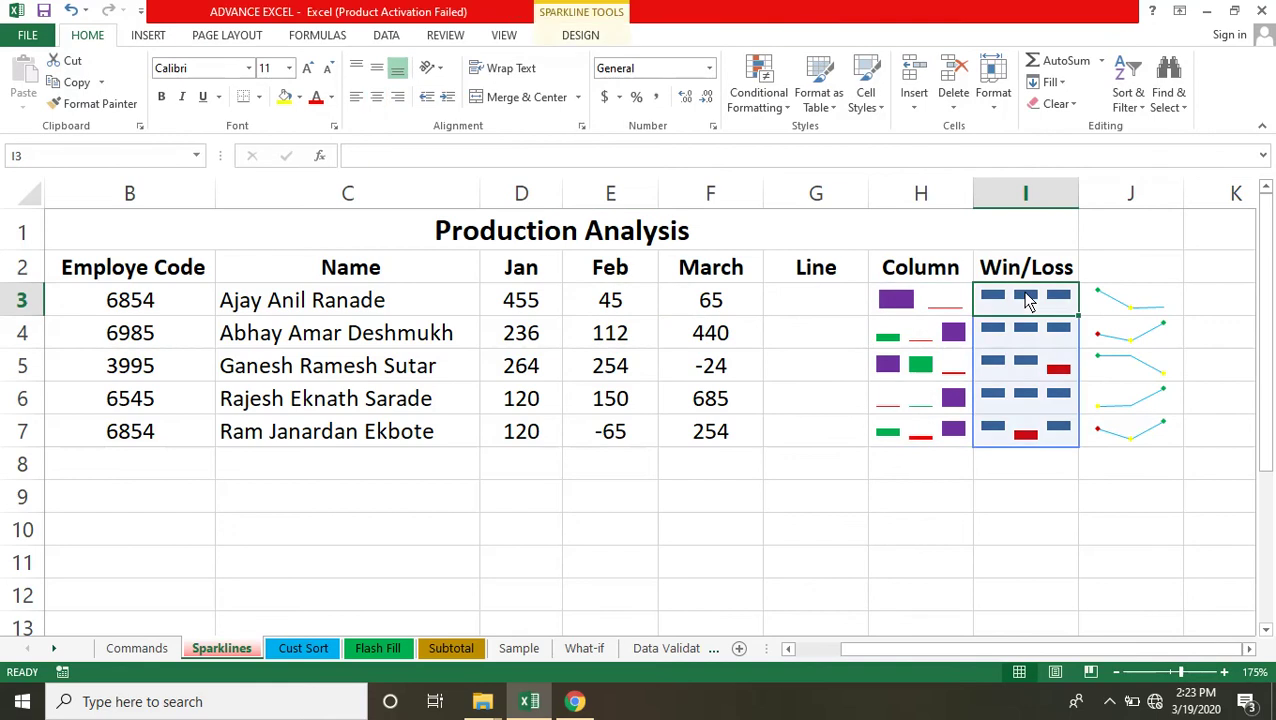
click(594, 42)
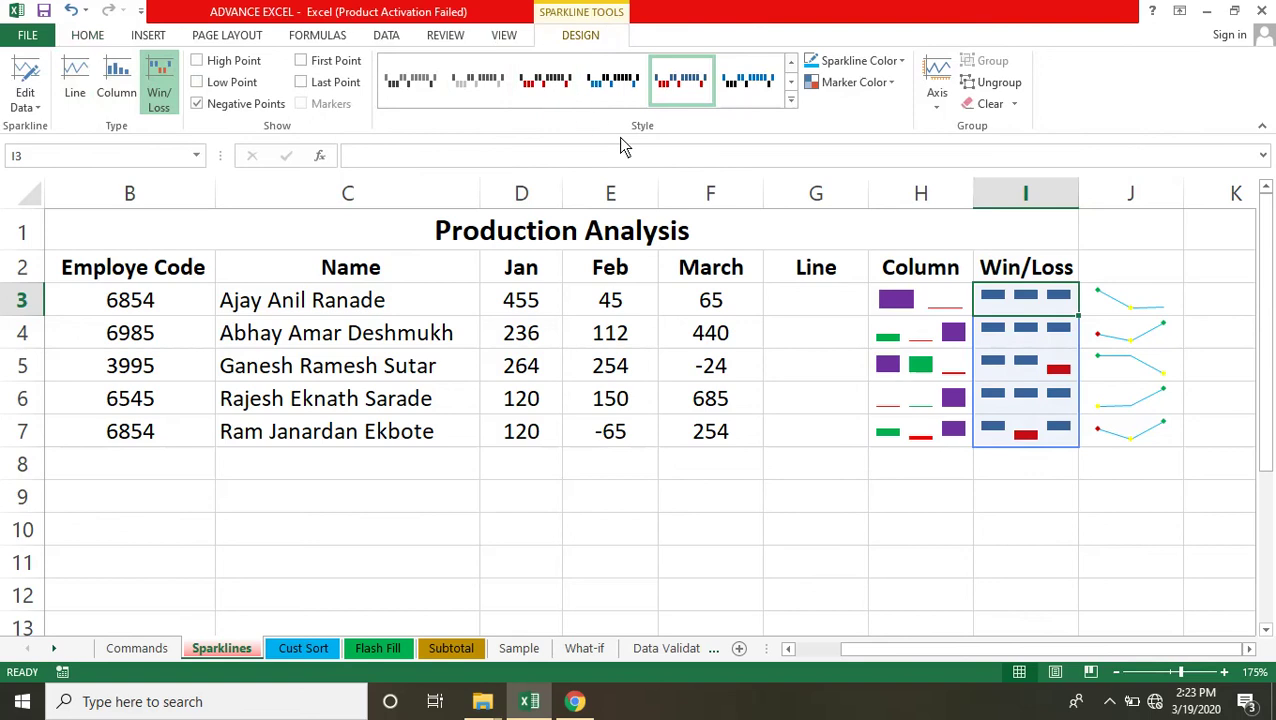
click(150, 35)
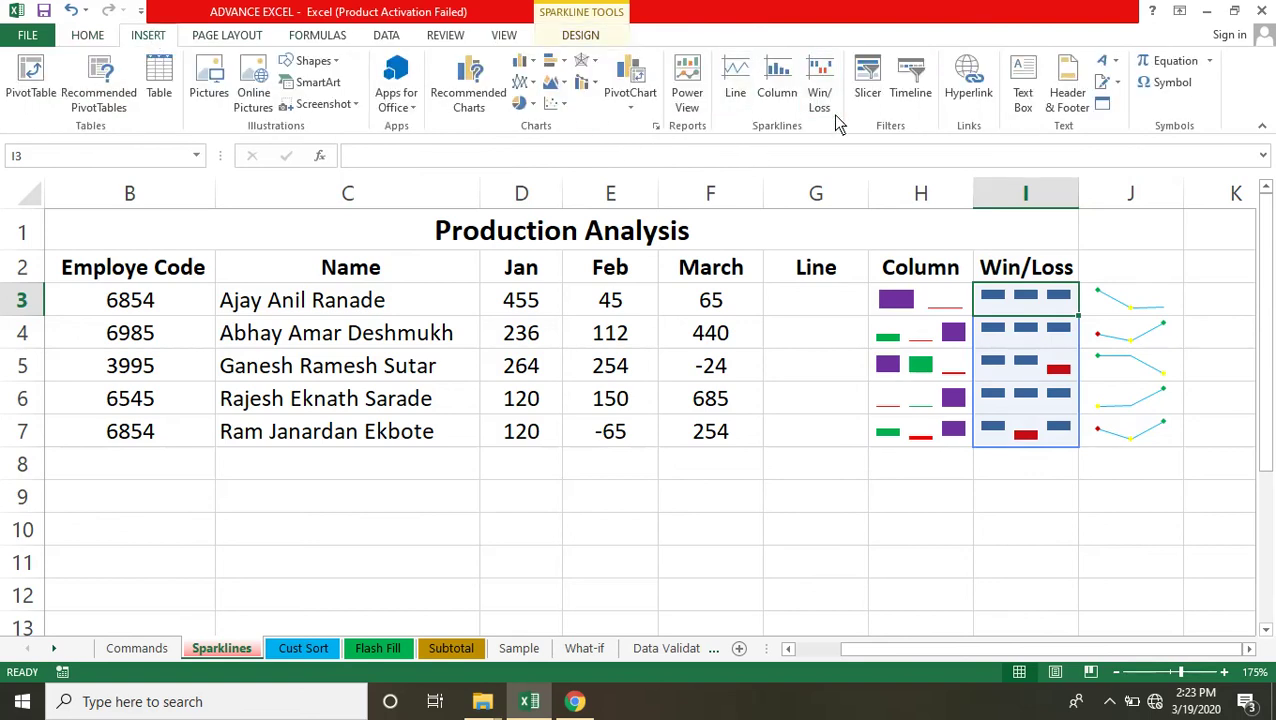
click(581, 36)
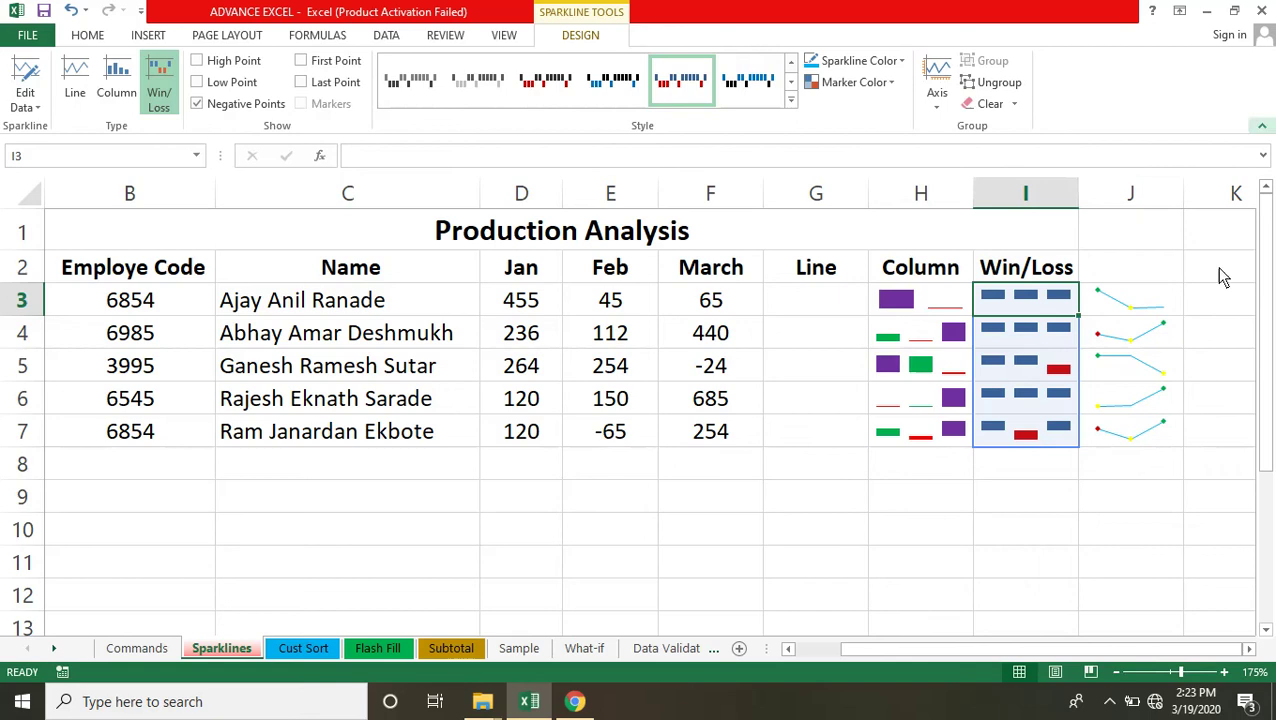
click(1108, 703)
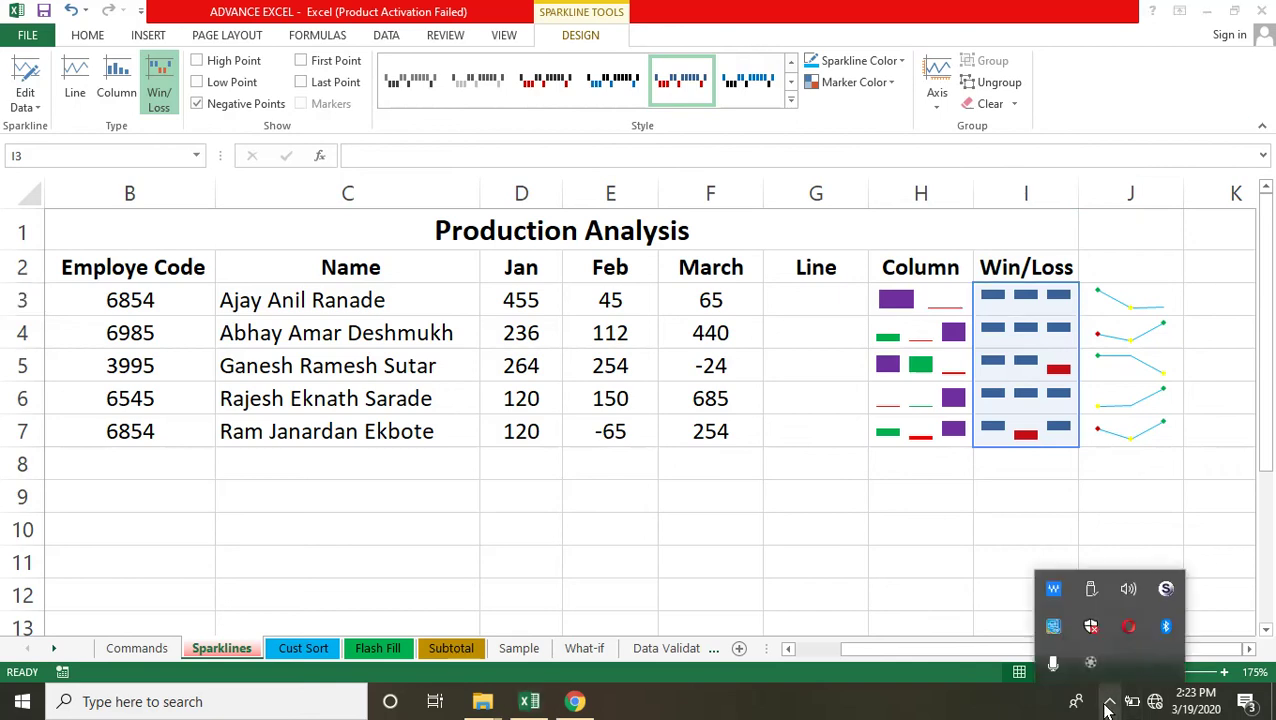
click(1091, 666)
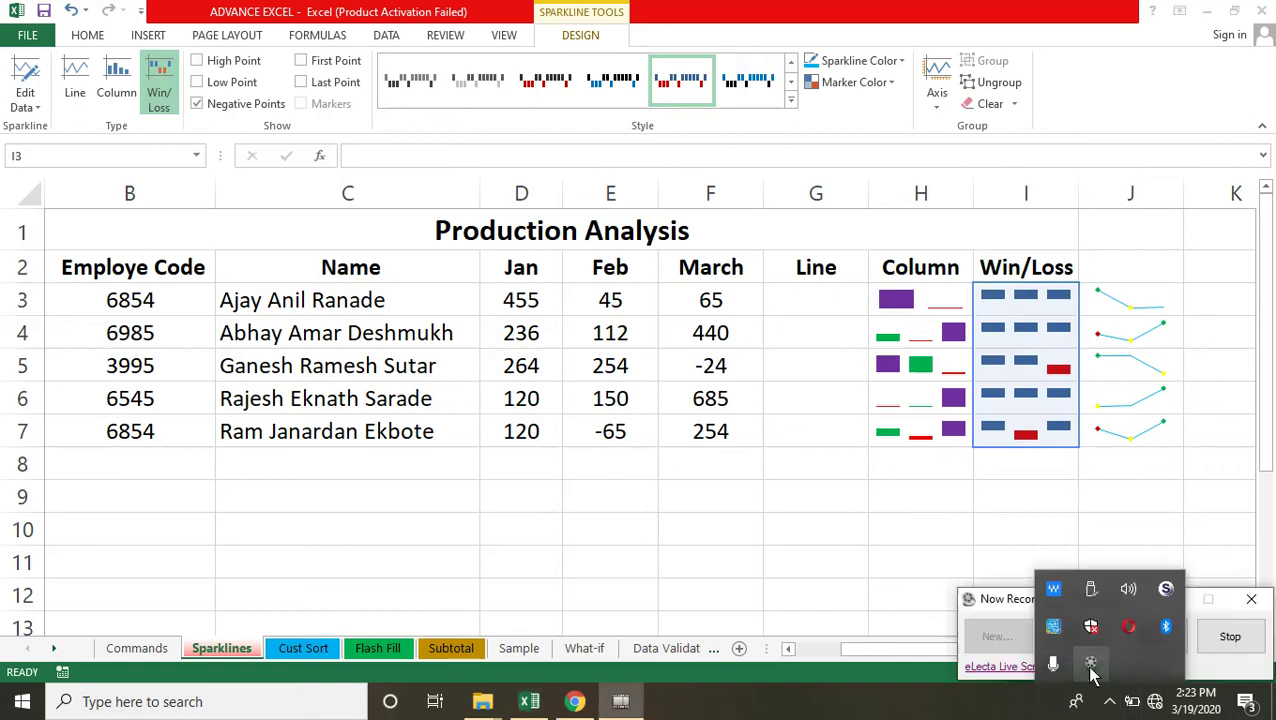